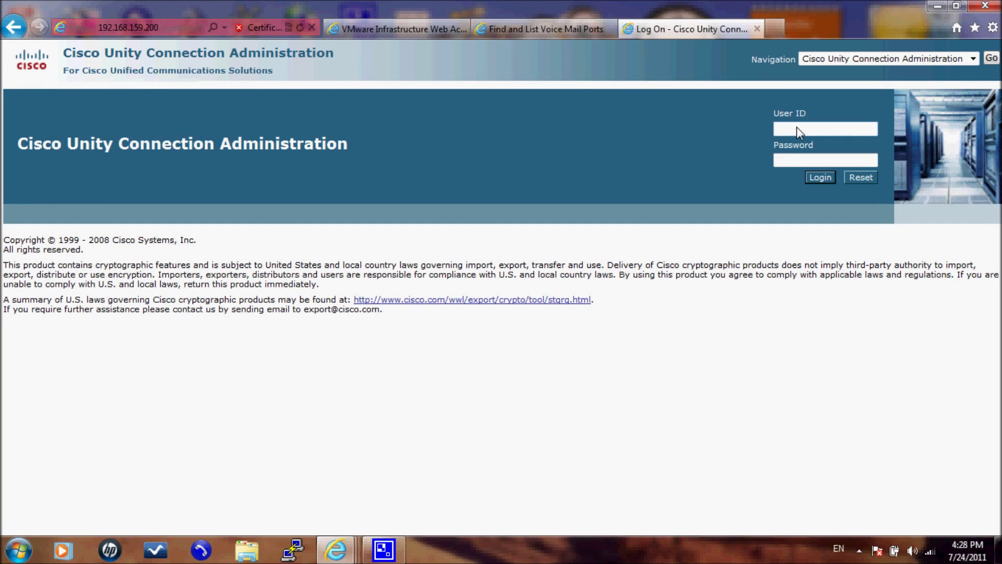
# Step: Sign in to Unity Connection Administration as admin with the administrator password
pyautogui.write('admin')
pyautogui.press('Tab')
pyautogui.write('cisco')
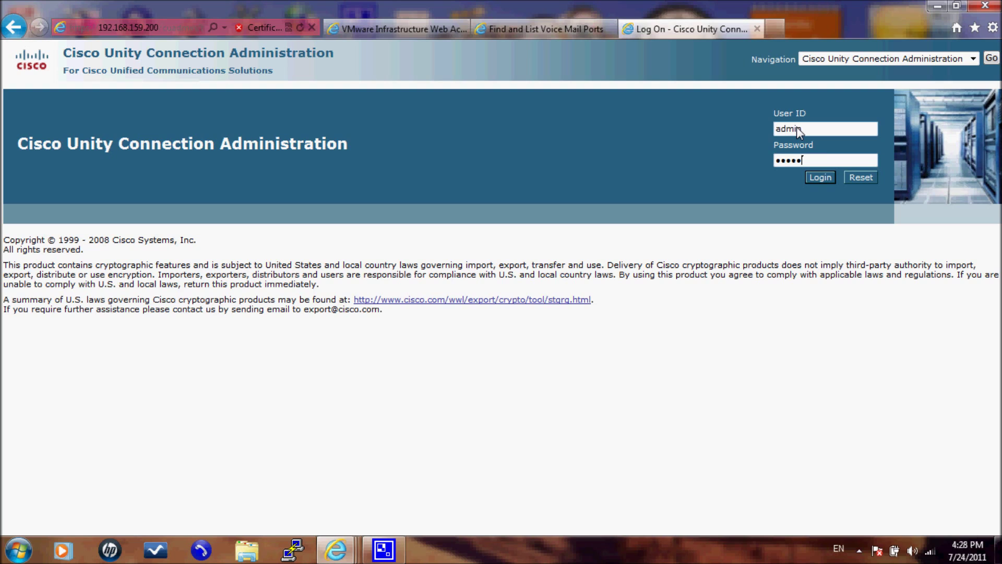
pyautogui.write('12345678')
pyautogui.press('Return')
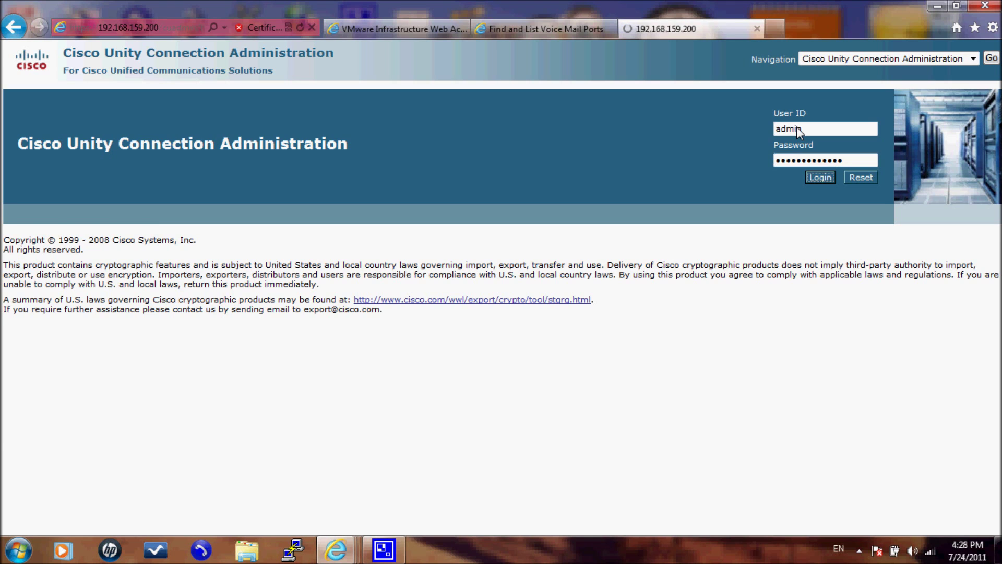
# Step: Open Telephony Integrations > Phone System to list the configured PhoneSystem entry
pyautogui.scroll(-3, 158, 231)
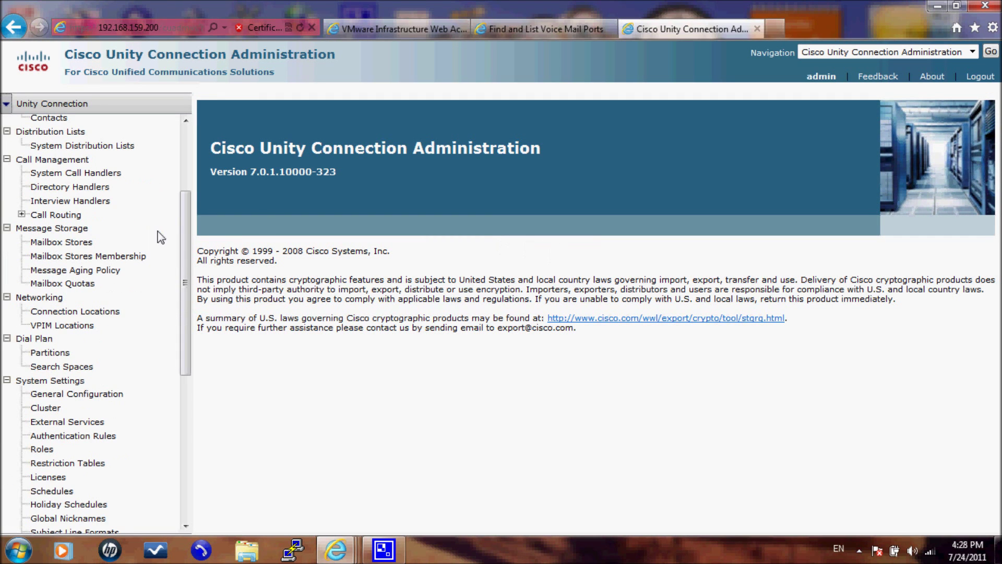
pyautogui.scroll(-2, 161, 237)
pyautogui.scroll(-4, 156, 261)
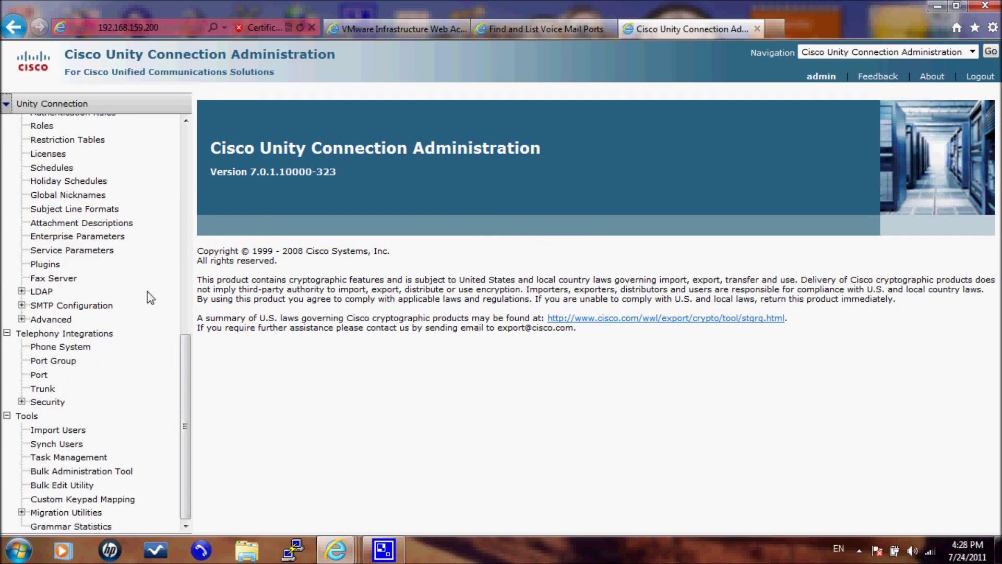
pyautogui.click(100, 334)
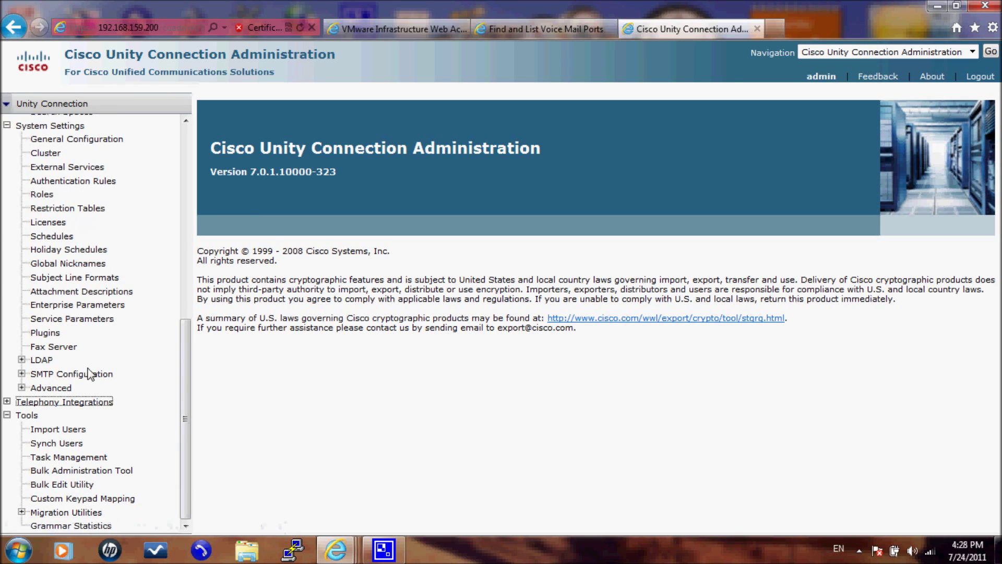
pyautogui.click(6, 401)
pyautogui.click(50, 417)
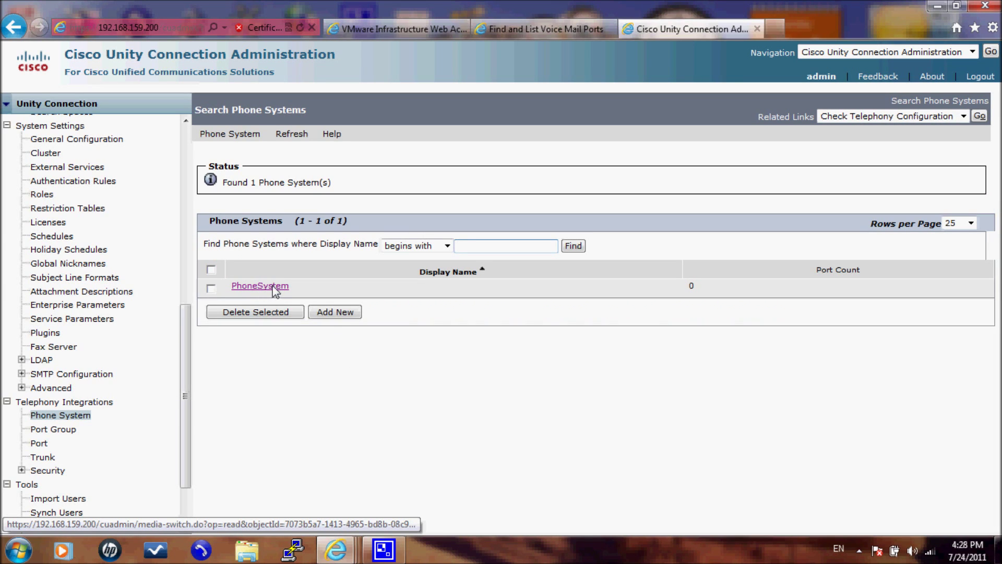
# Step: Review PhoneSystem's Phone System Basics page and its menus, then go to the Port Groups list
pyautogui.click(275, 291)
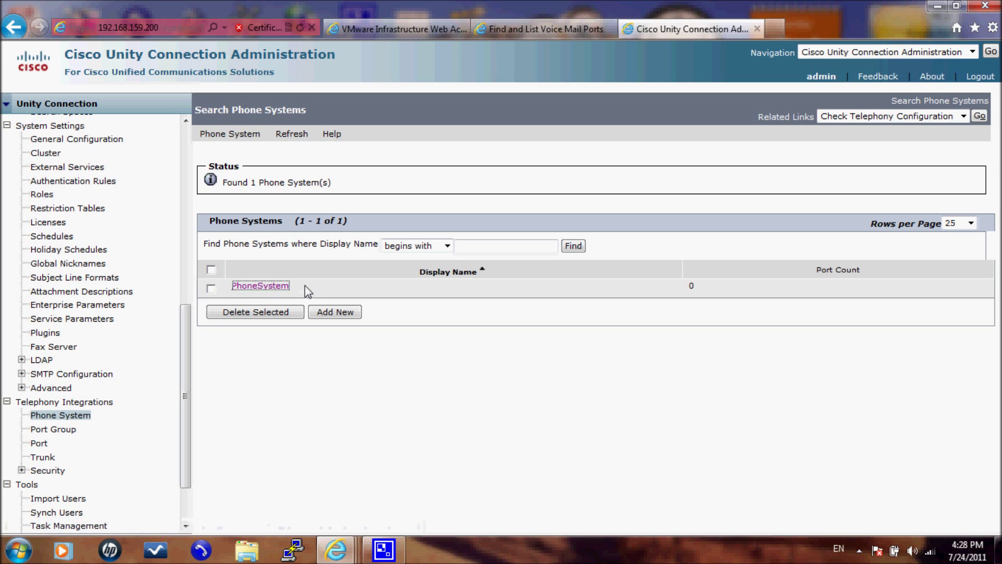
pyautogui.click(280, 287)
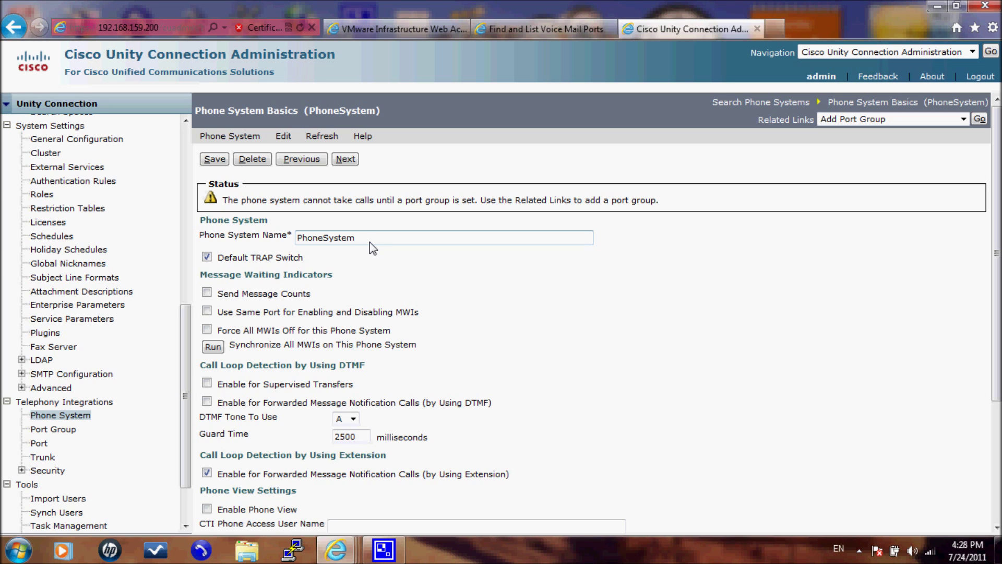
pyautogui.scroll(-3, 370, 242)
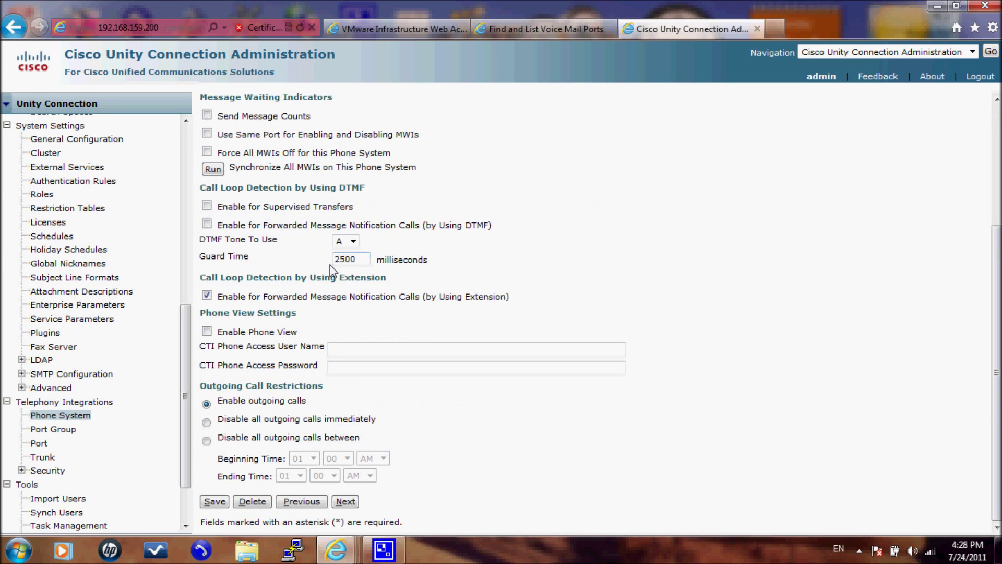
pyautogui.scroll(3, 289, 182)
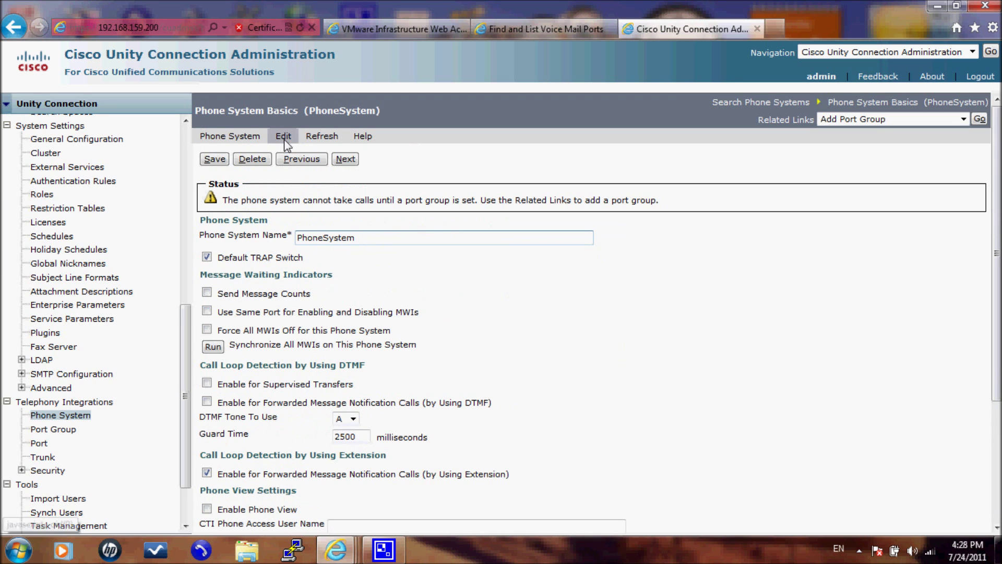
pyautogui.click(254, 137)
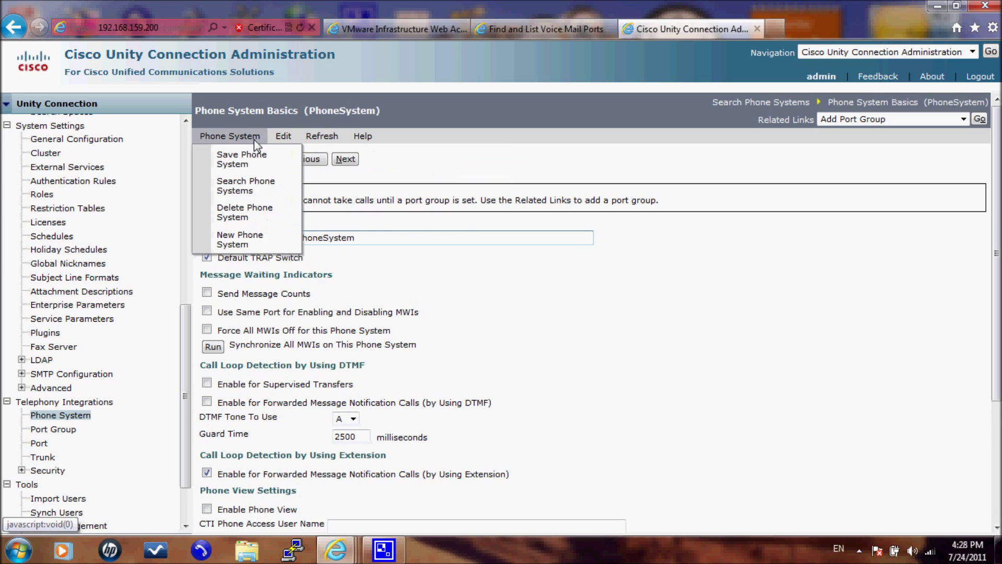
pyautogui.click(284, 136)
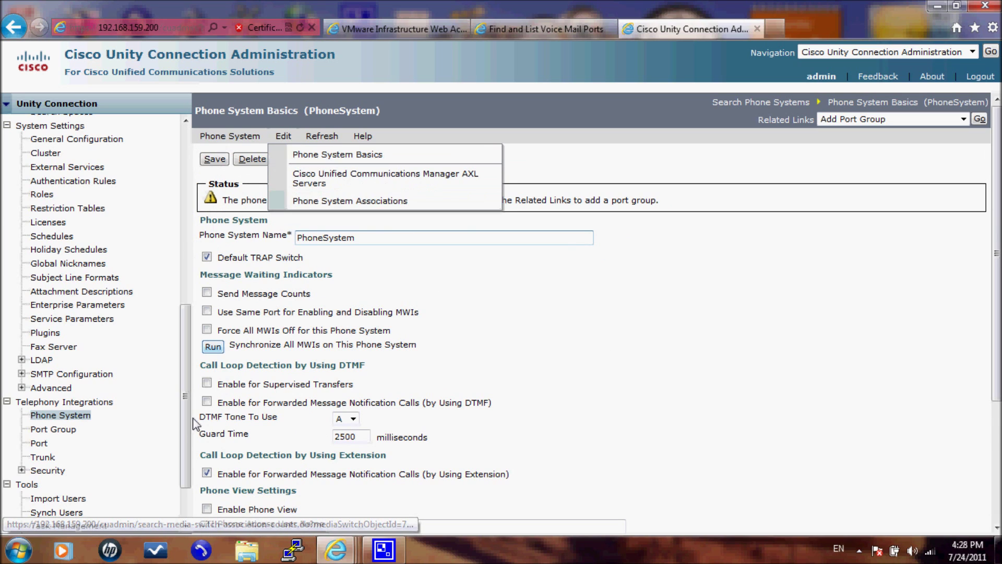
pyautogui.click(71, 432)
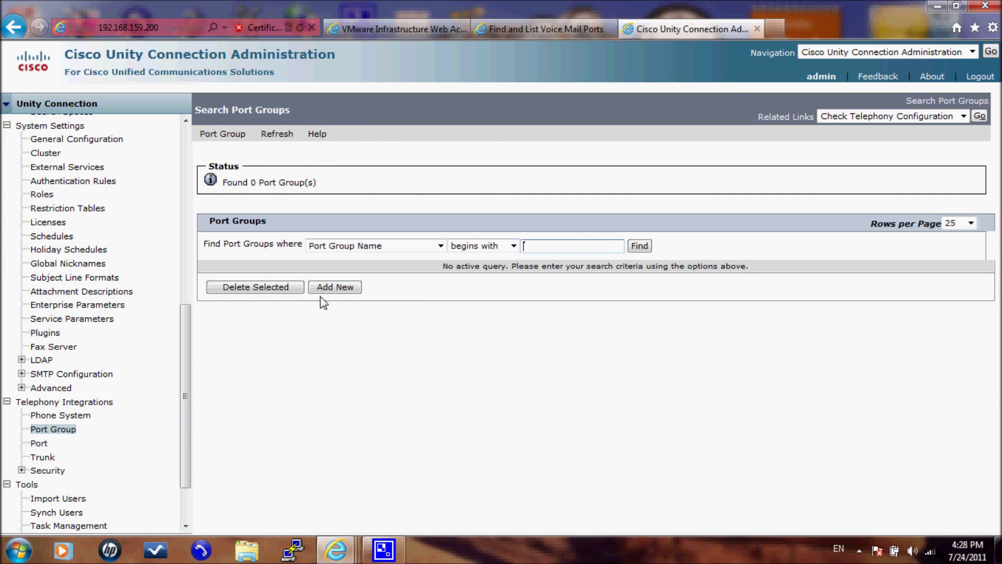
# Step: Start a new port group for PhoneSystem with the SCCP template, then view Unified CM's voice mail ports
pyautogui.click(323, 289)
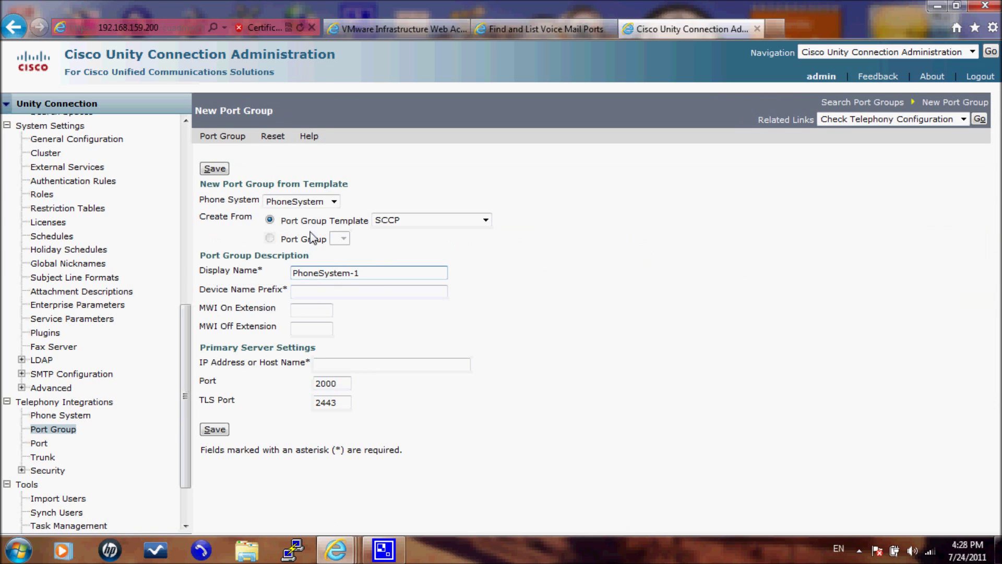
pyautogui.click(309, 204)
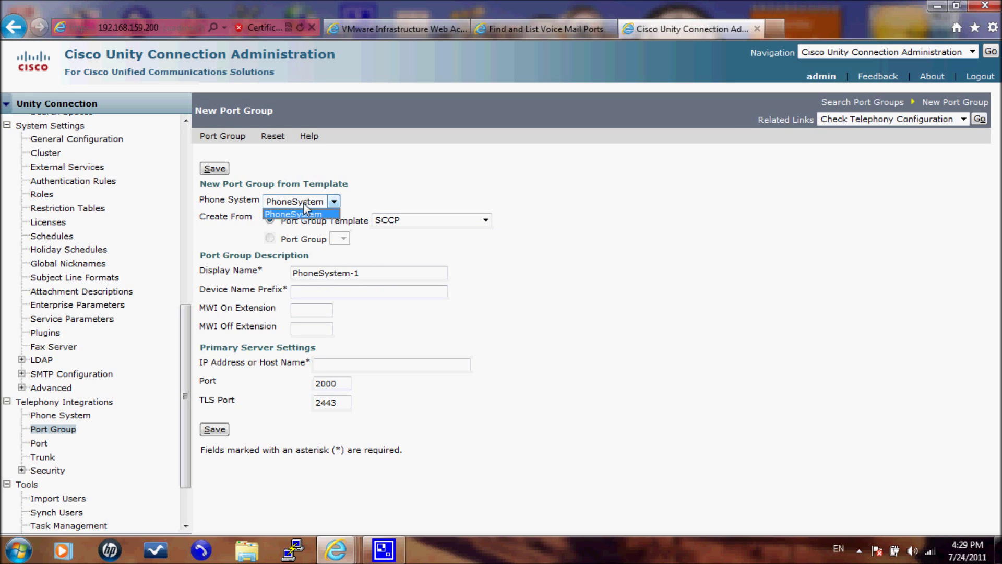
pyautogui.click(304, 205)
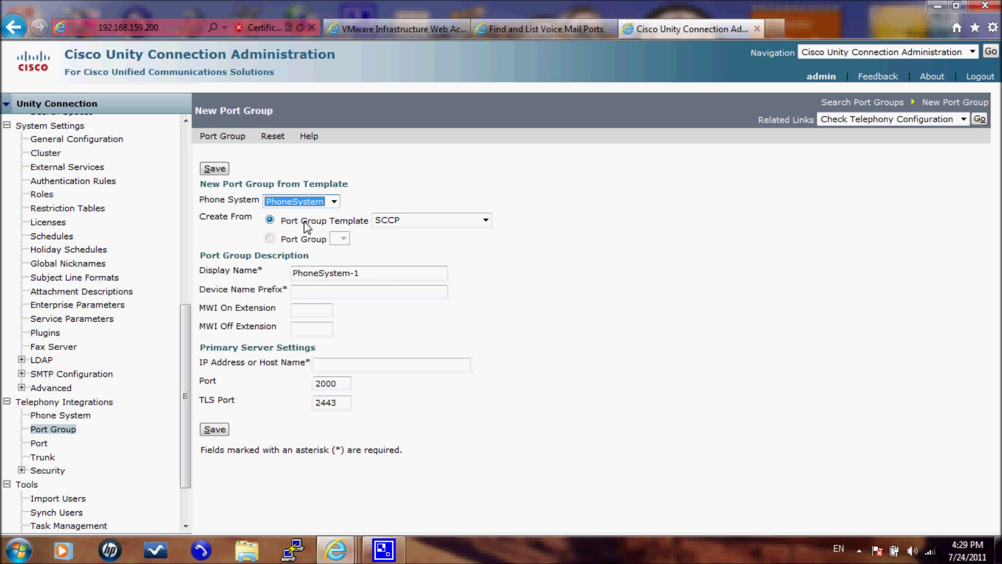
pyautogui.click(390, 225)
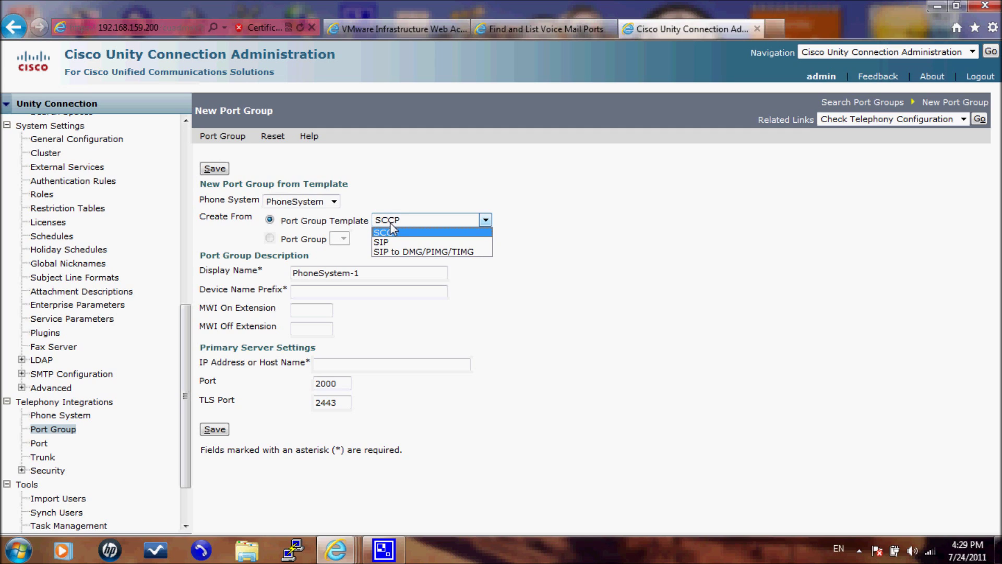
pyautogui.click(390, 225)
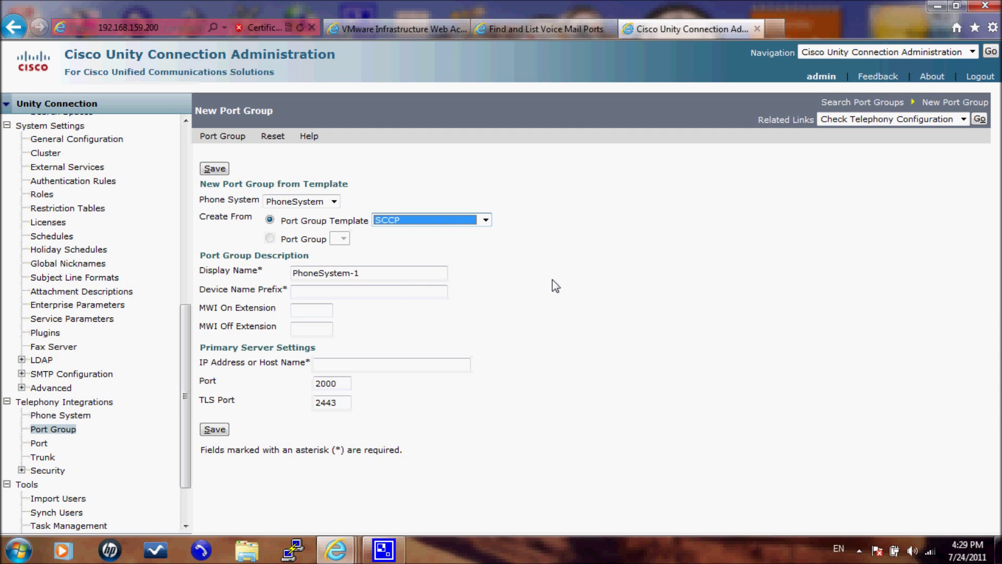
pyautogui.click(527, 30)
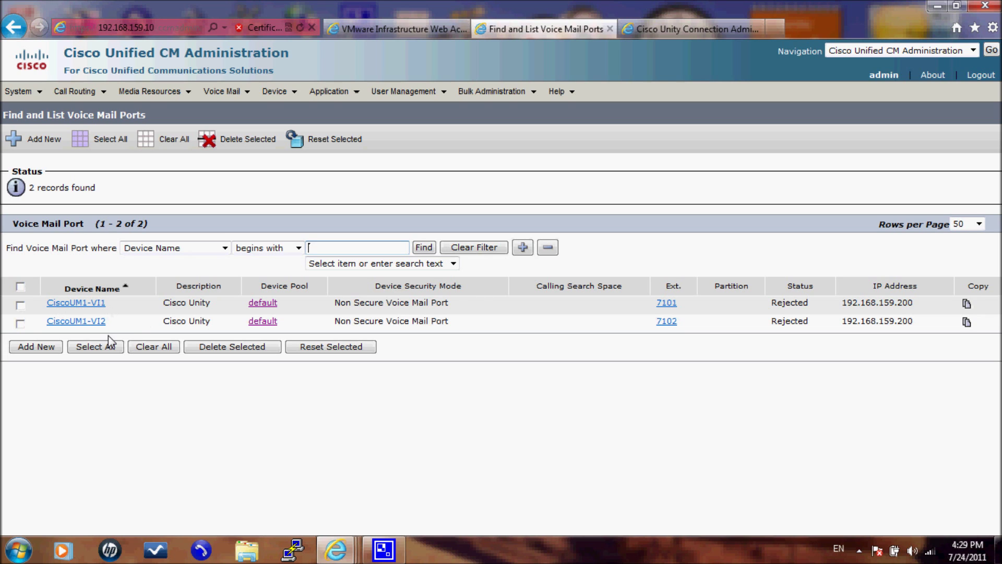
# Step: Return to the New Port Group form for PhoneSystem-1 with the SCCP template
pyautogui.click(661, 35)
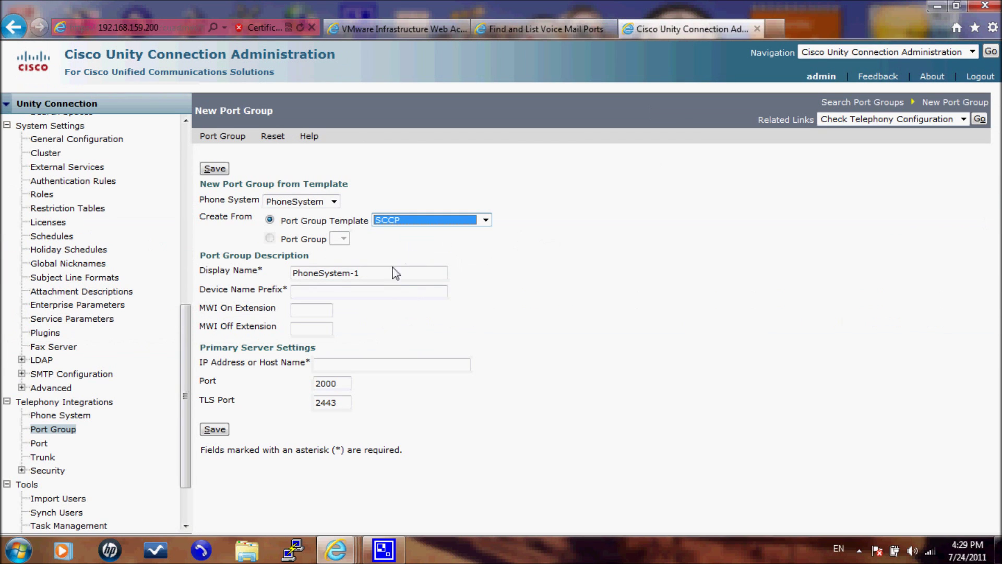
# Step: Enter prefix CiscoUM1-VI, MWI extensions 7103/7104 and server 192.168.159.20, and save the port group
pyautogui.click(387, 293)
pyautogui.write('Ci')
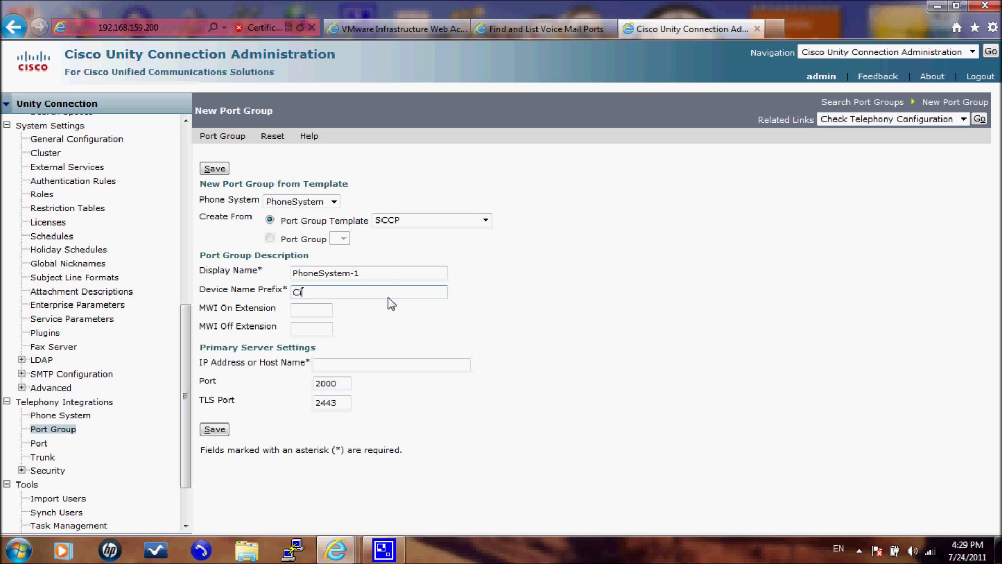
pyautogui.write('scoUM1-VI')
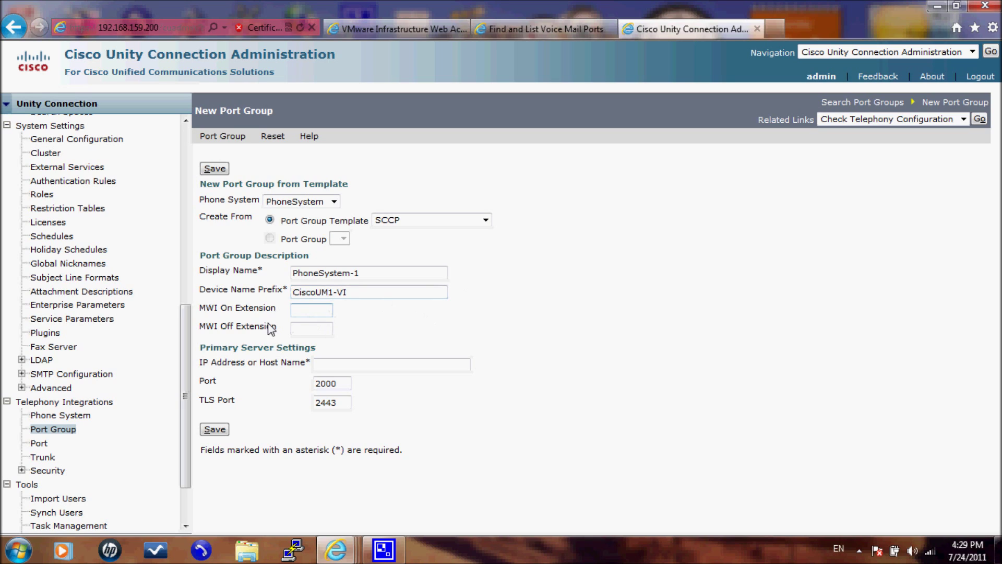
pyautogui.press('Tab')
pyautogui.write('7103')
pyautogui.click(310, 333)
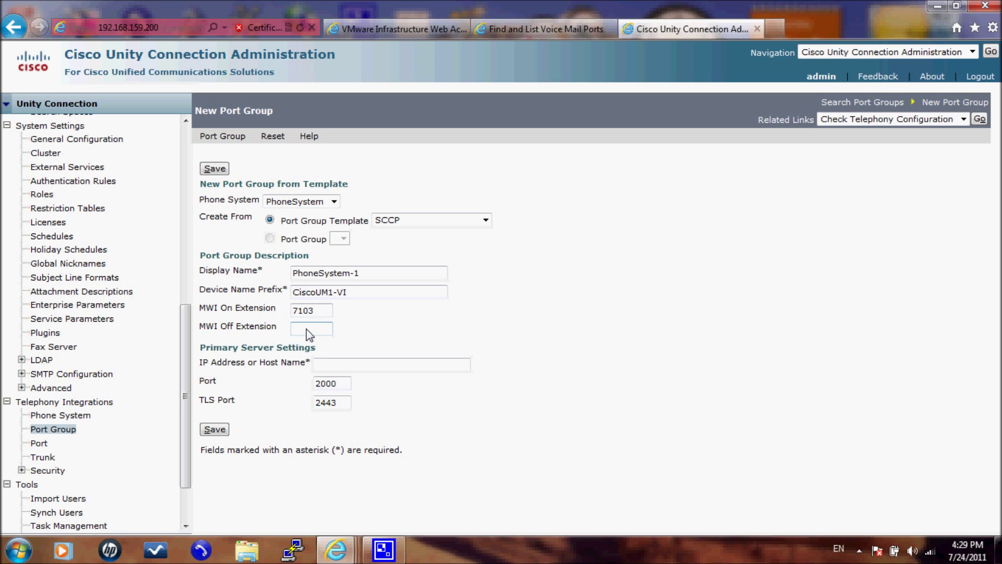
pyautogui.write('7104')
pyautogui.click(346, 360)
pyautogui.write('68.159.20')
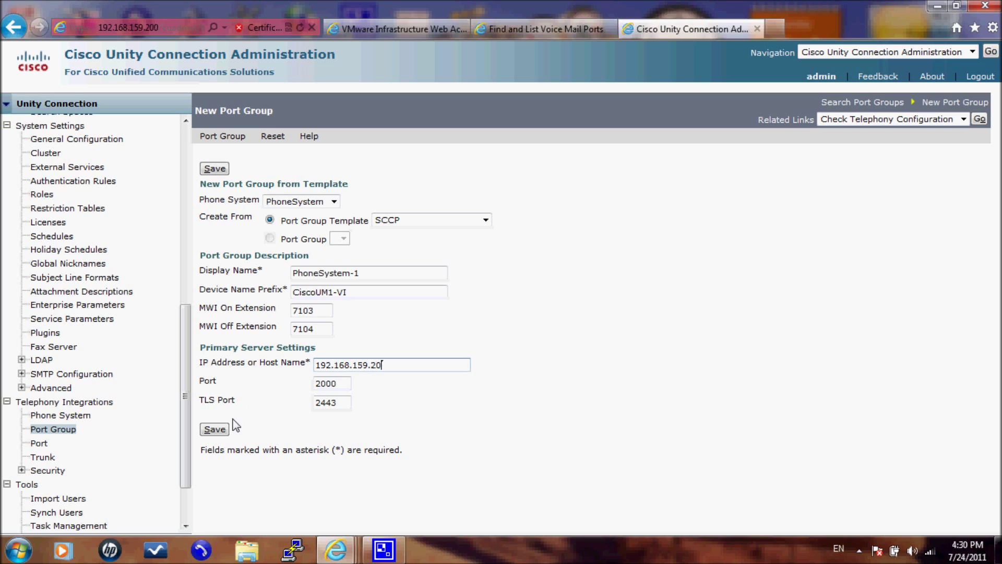
pyautogui.click(218, 169)
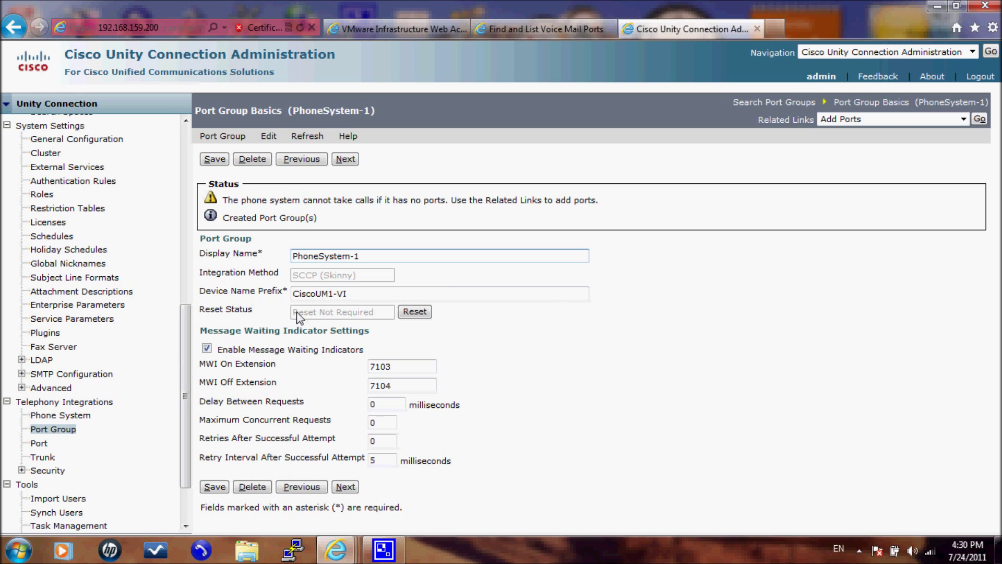
# Step: Open Edit > Servers for port group PhoneSystem-1, showing 192.168.159.20 as CUCM and TFTP server
pyautogui.click(232, 140)
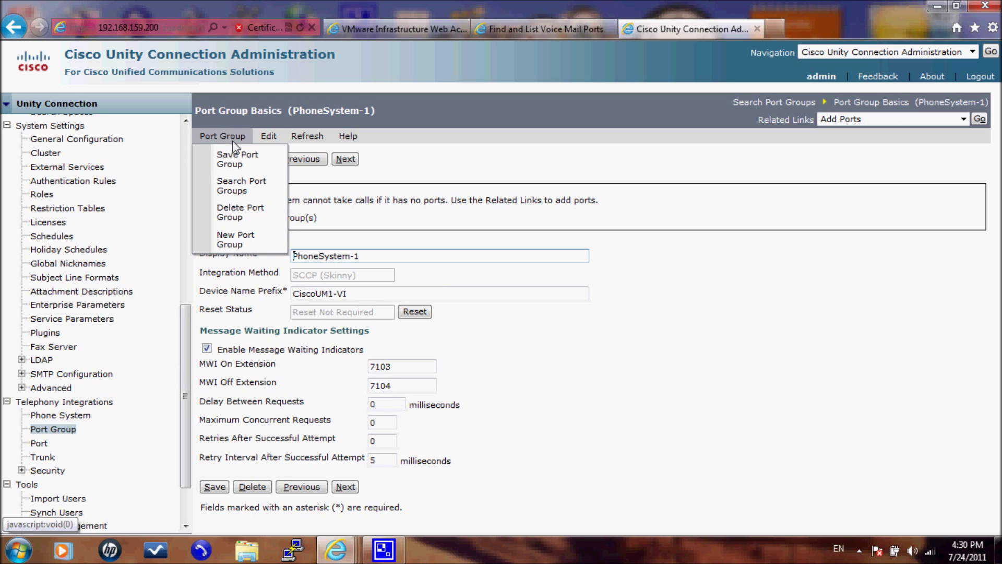
pyautogui.click(276, 140)
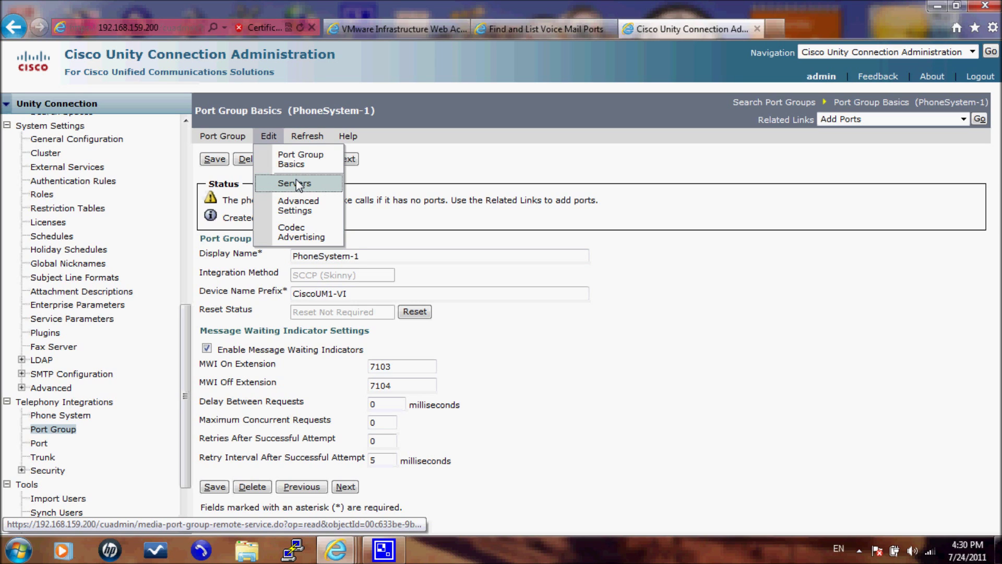
pyautogui.click(296, 184)
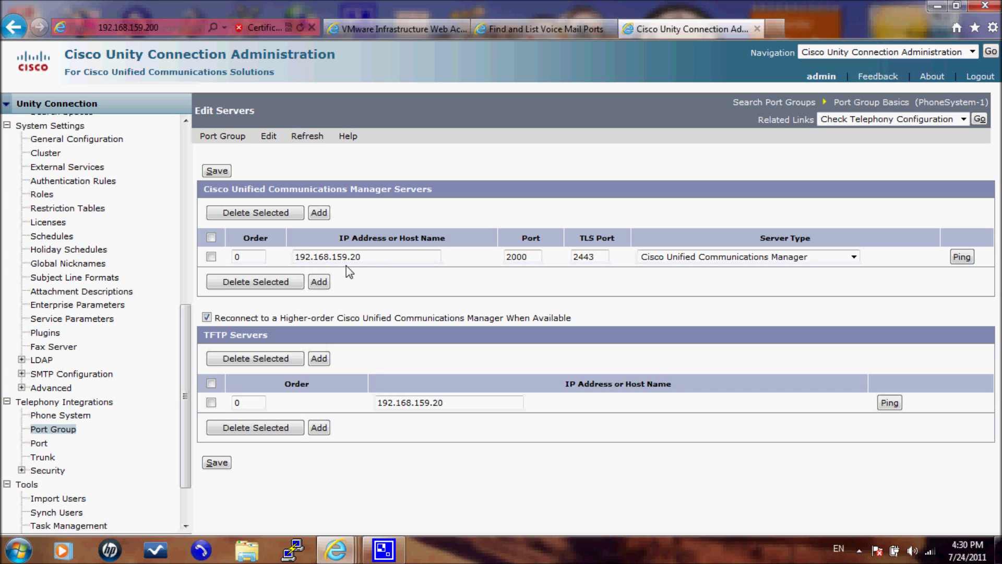
# Step: Add 192.168.159.10 as a second Unified CM server with order 1
pyautogui.click(319, 281)
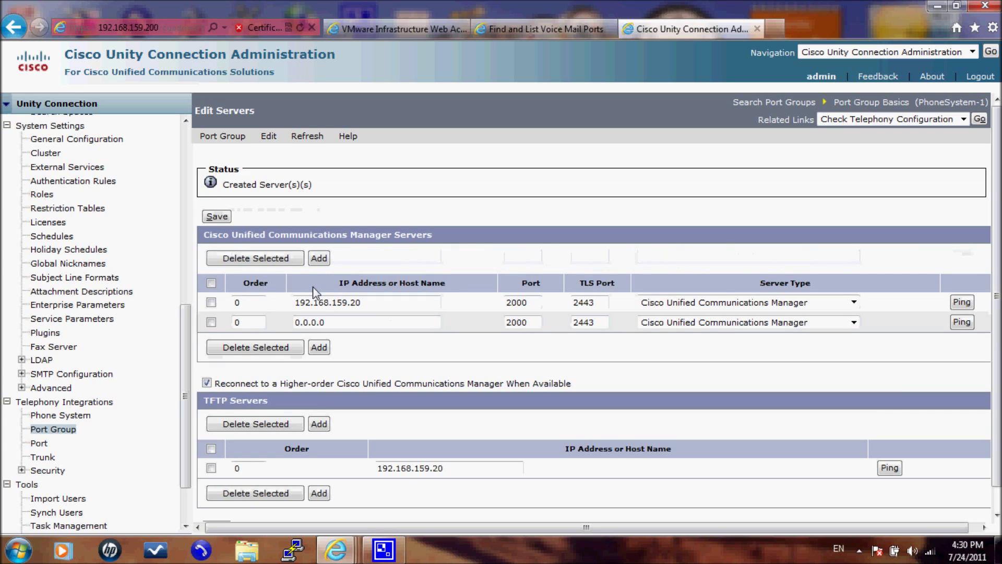
pyautogui.doubleClick(302, 322)
pyautogui.write('19')
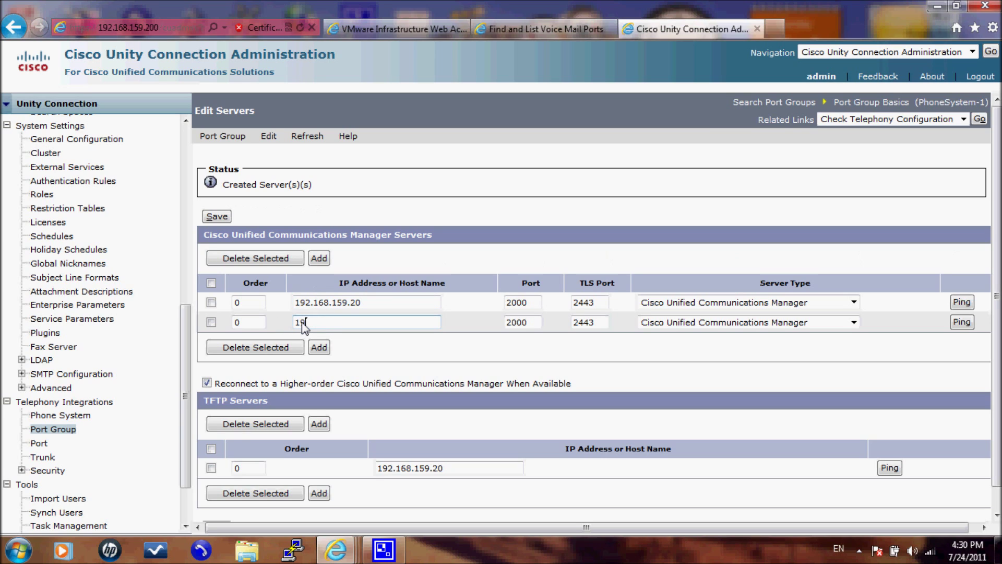
pyautogui.write('2.168.159.10')
pyautogui.doubleClick(235, 322)
pyautogui.write('1')
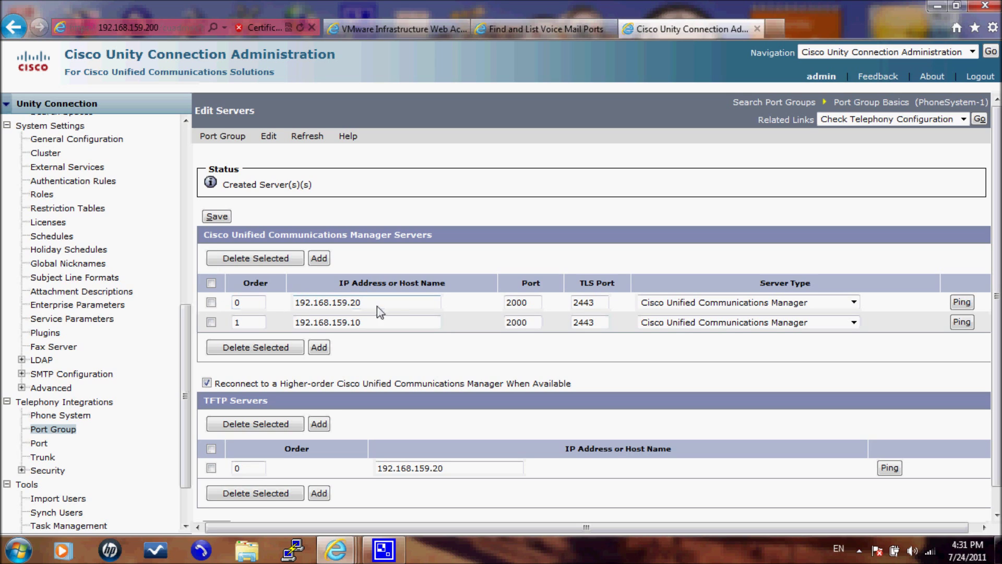
pyautogui.moveTo(383, 305); pyautogui.dragTo(291, 309)
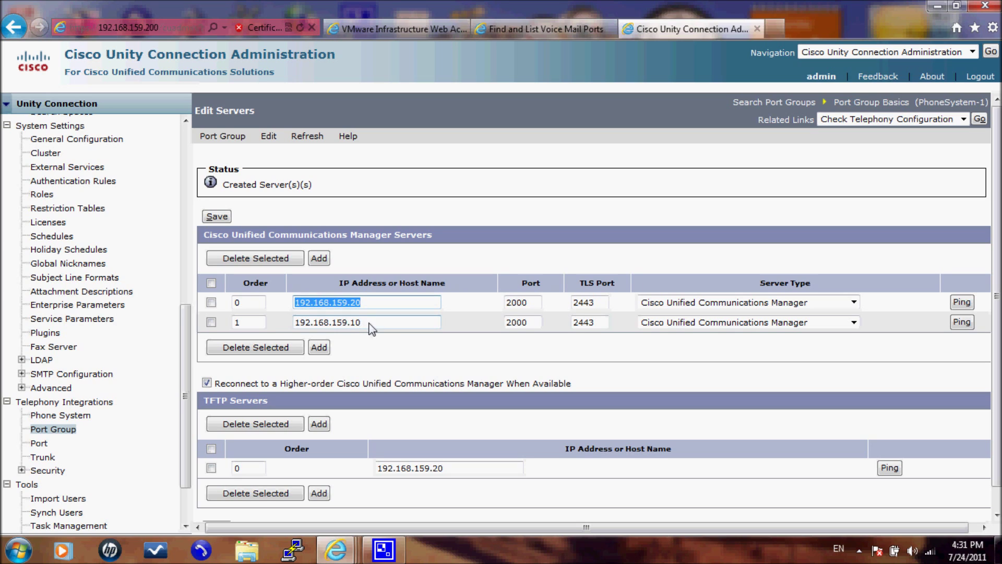
pyautogui.moveTo(362, 322); pyautogui.dragTo(272, 323)
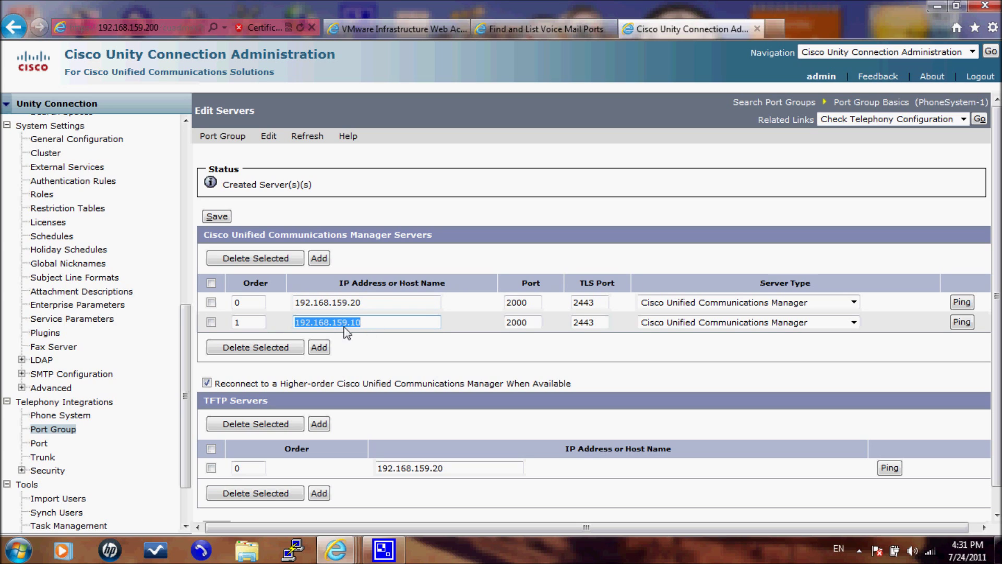
pyautogui.click(377, 337)
# Step: Change the TFTP server address to 192.168.159.10 and save the server settings
pyautogui.scroll(-1, 374, 326)
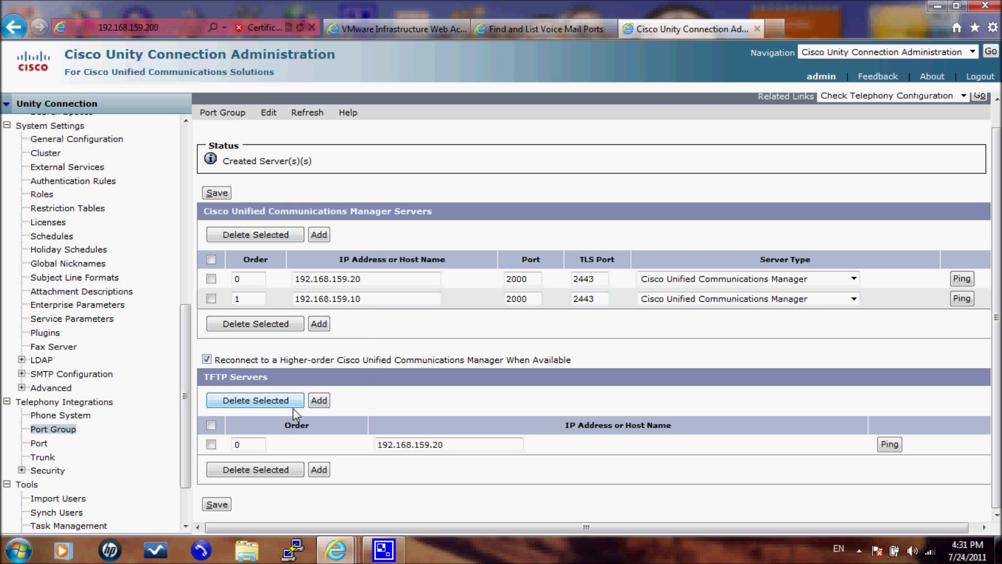
pyautogui.click(447, 445)
pyautogui.write('1')
pyautogui.click(212, 192)
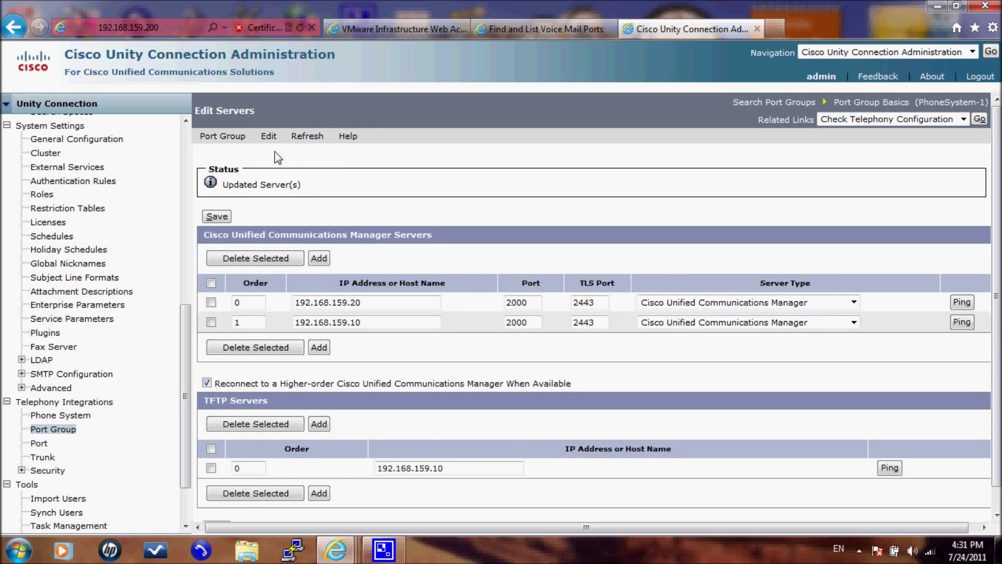
# Step: Review PhoneSystem-1's advanced settings, then open the Ports list, which shows 0 ports
pyautogui.moveTo(269, 137)
pyautogui.click(284, 207)
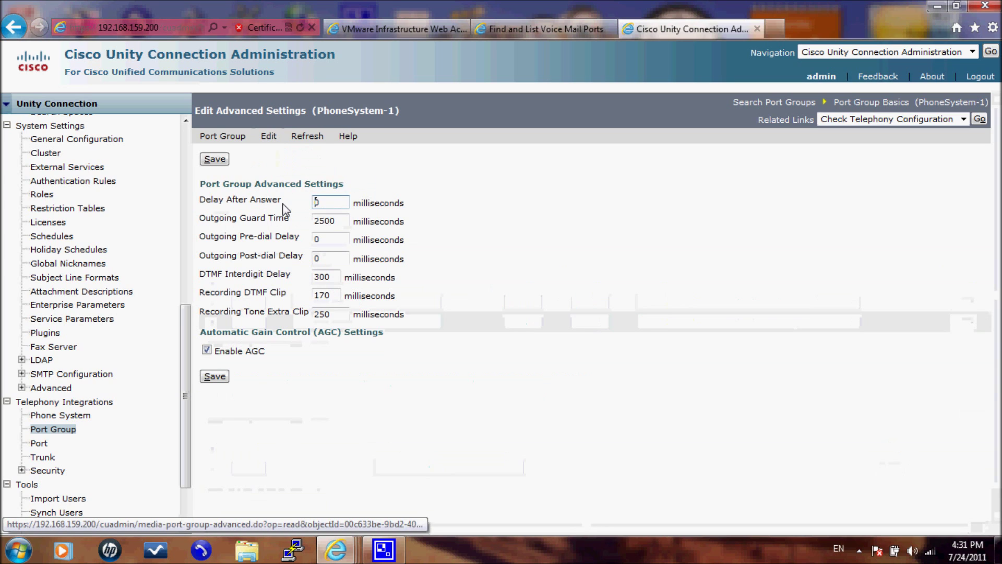
pyautogui.write('5')
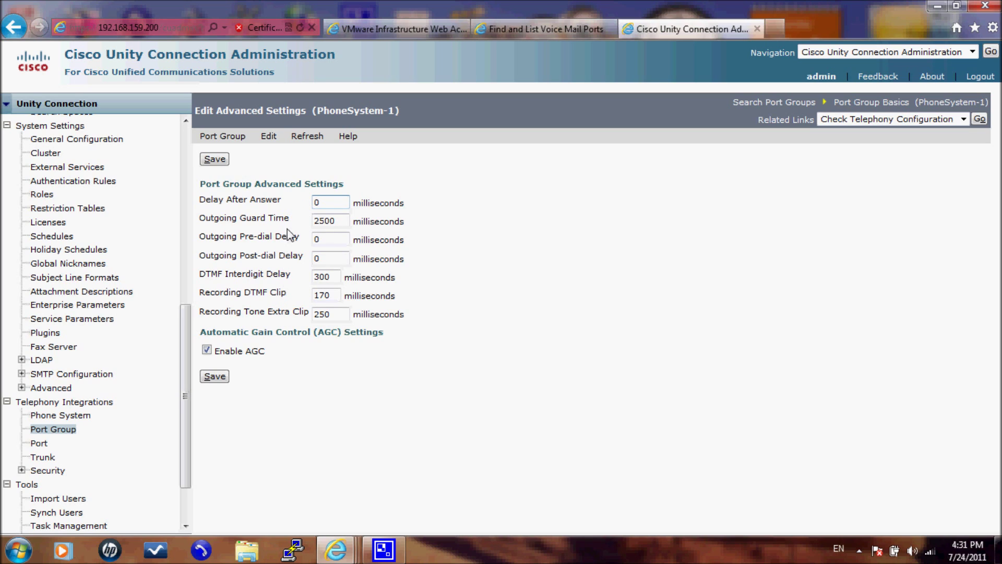
pyautogui.write('5')
pyautogui.scroll(-2, 154, 280)
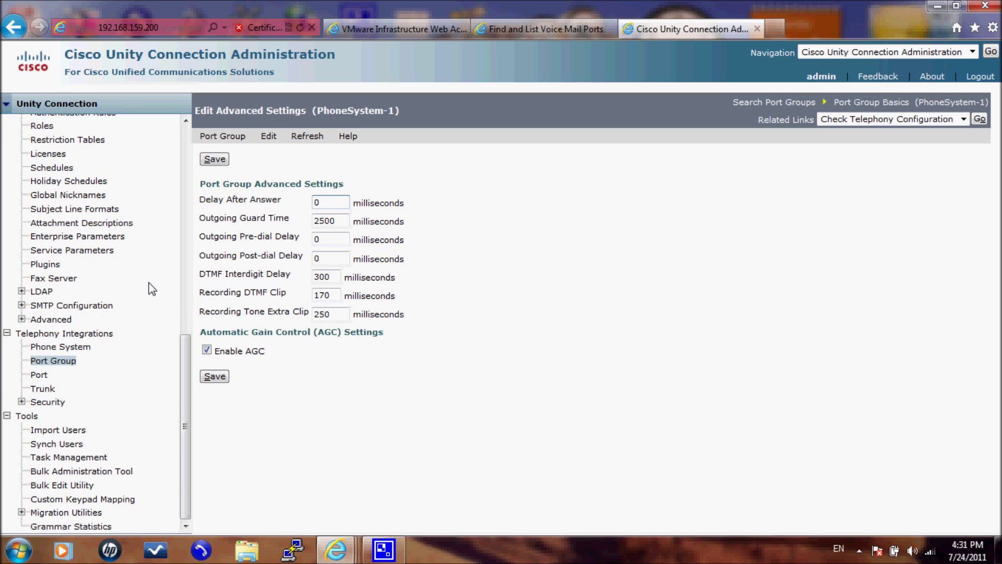
pyautogui.click(45, 375)
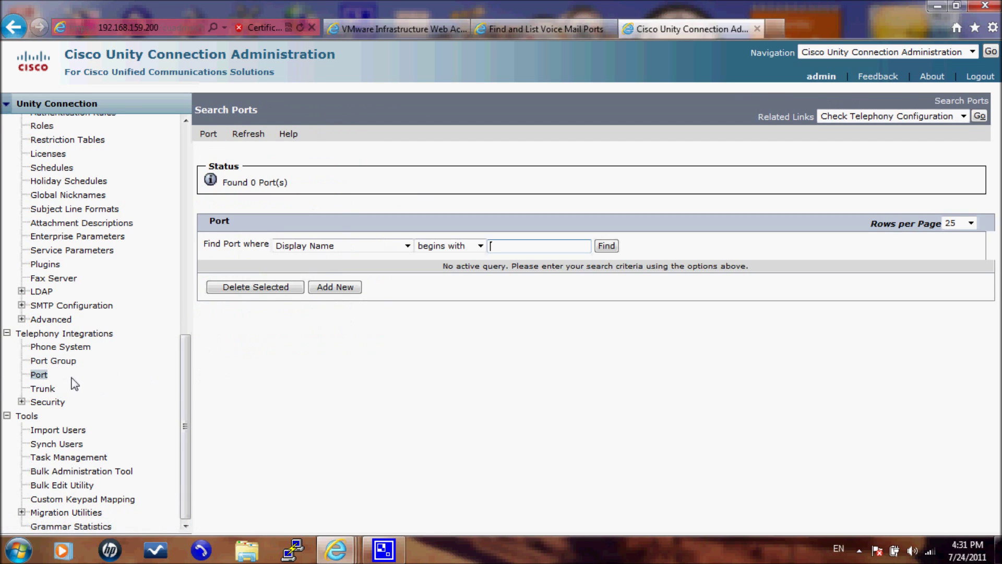
# Step: Start a new port entry with 2 ports on phone system PhoneSystem
pyautogui.click(329, 289)
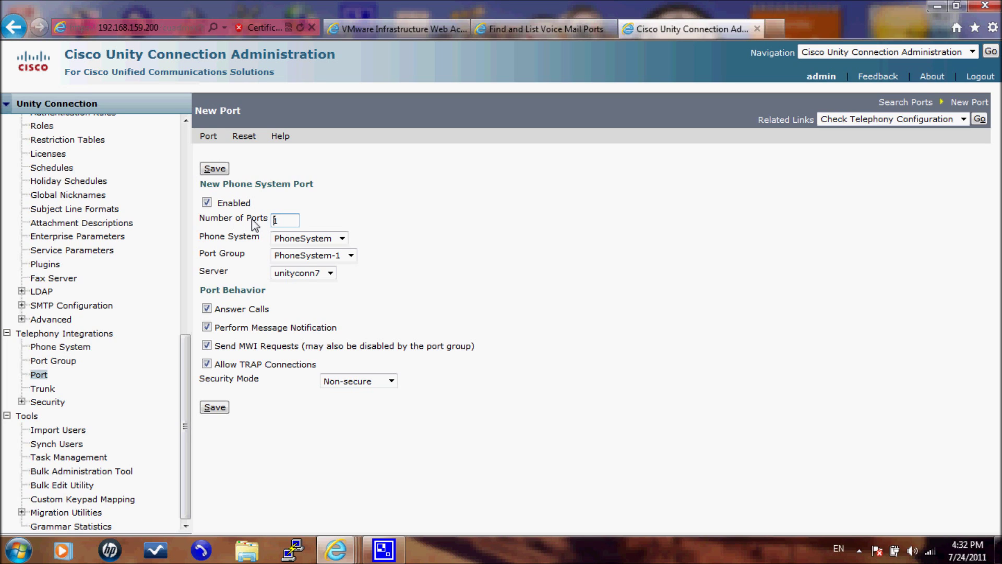
pyautogui.click(281, 221)
pyautogui.moveTo(280, 220); pyautogui.dragTo(250, 220)
pyautogui.click(282, 238)
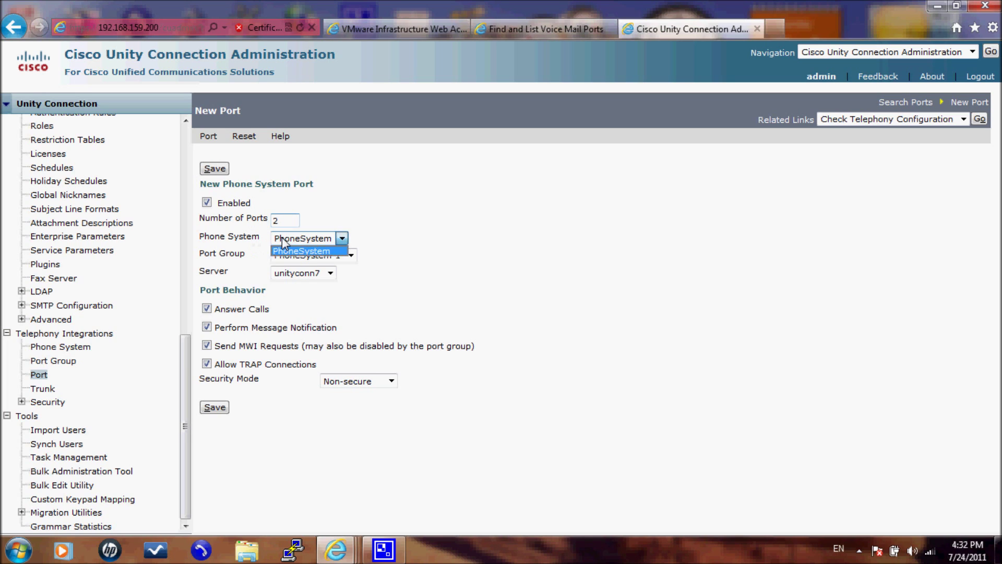
pyautogui.click(282, 238)
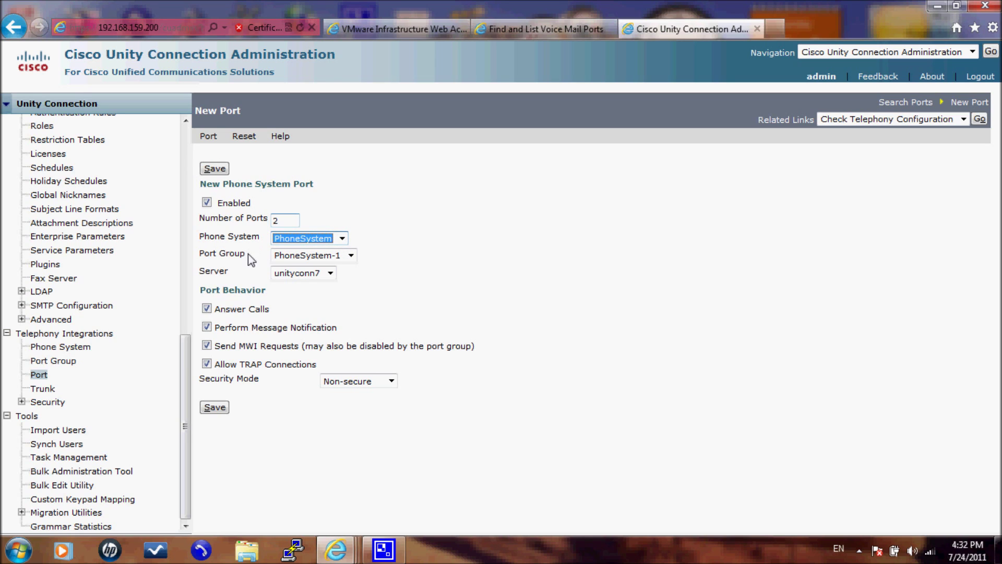
# Step: Confirm port group PhoneSystem-1 and server unityconn7 for the new ports
pyautogui.click(286, 256)
pyautogui.click(286, 255)
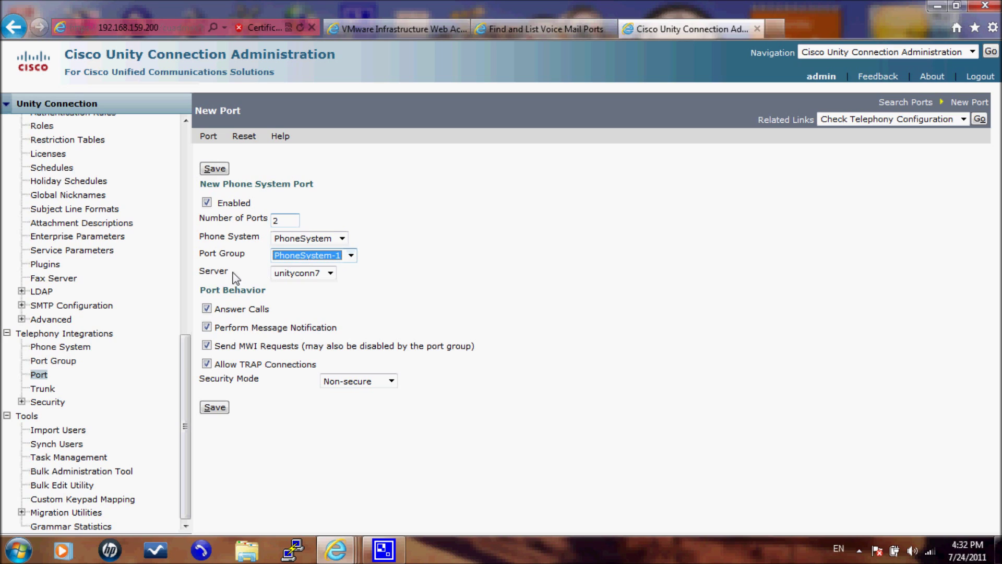
pyautogui.click(282, 274)
pyautogui.click(282, 274)
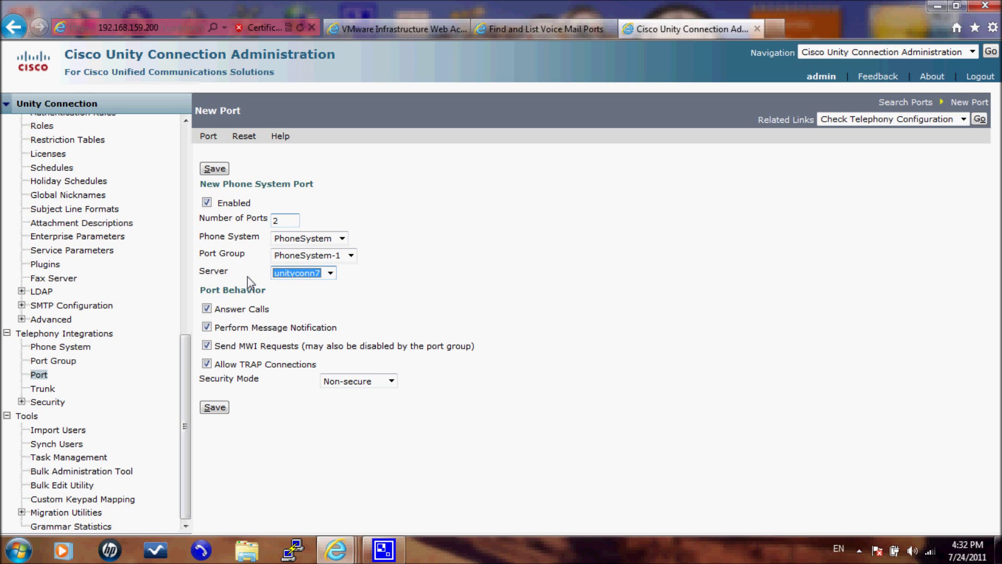
pyautogui.click(282, 276)
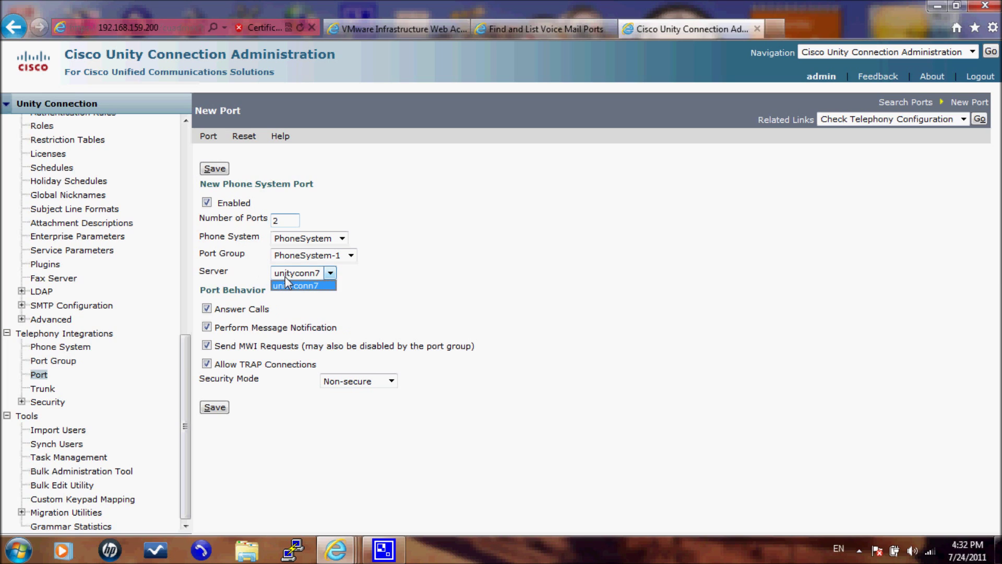
pyautogui.click(287, 285)
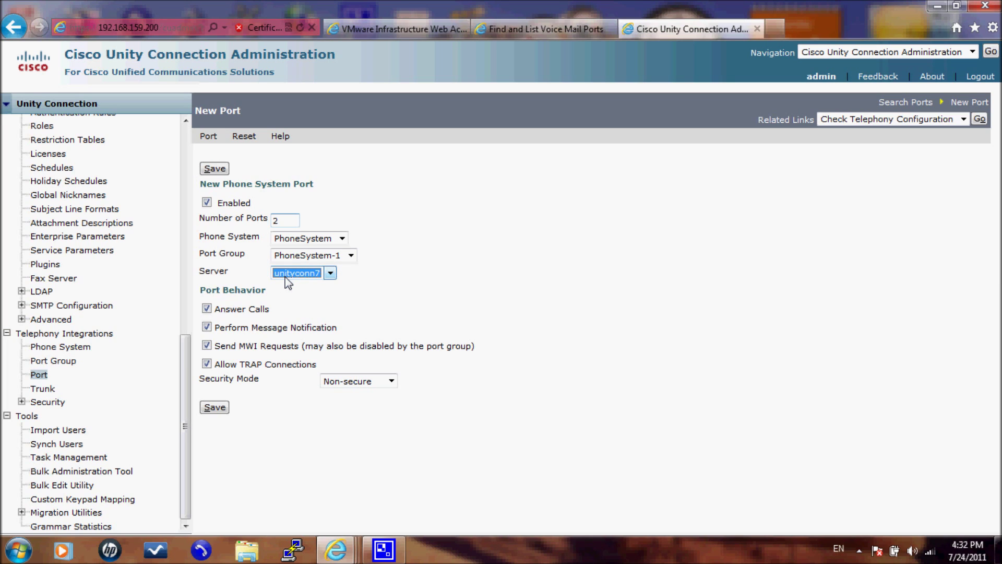
pyautogui.click(287, 278)
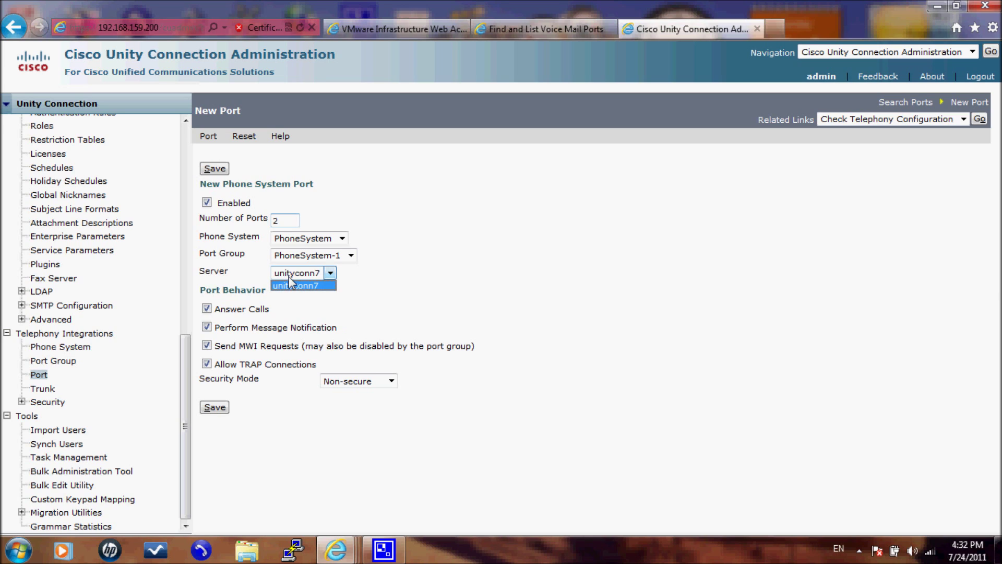
pyautogui.click(289, 278)
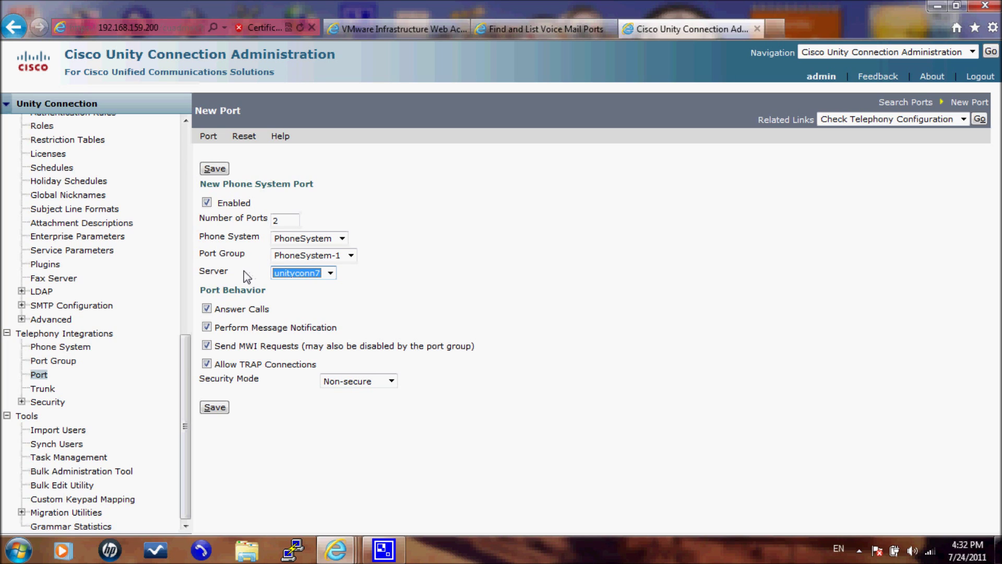
pyautogui.moveTo(277, 296); pyautogui.dragTo(210, 293)
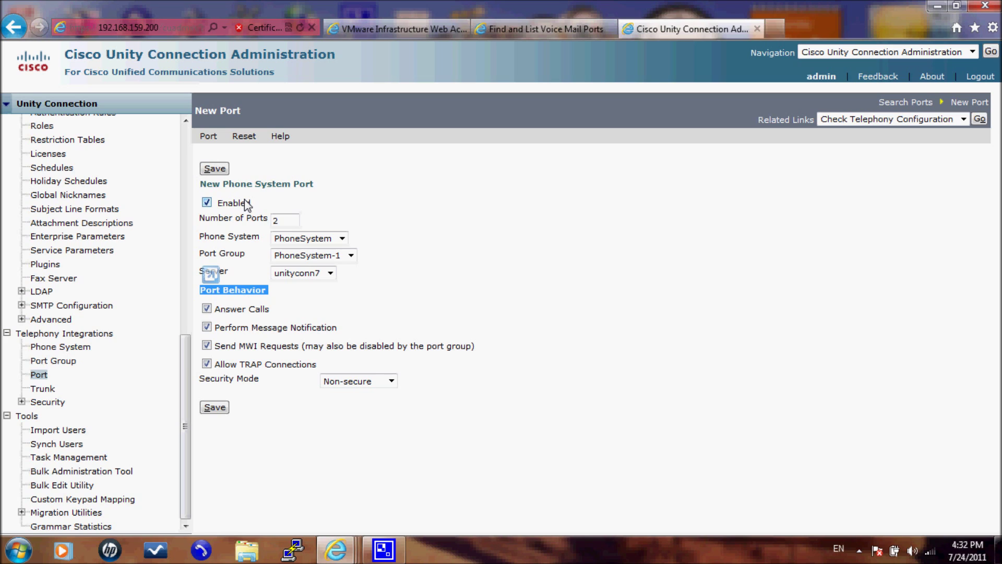
# Step: Review the Port Behavior options and enable Allow TRAP Connections so every box is checked
pyautogui.moveTo(269, 308); pyautogui.dragTo(236, 334)
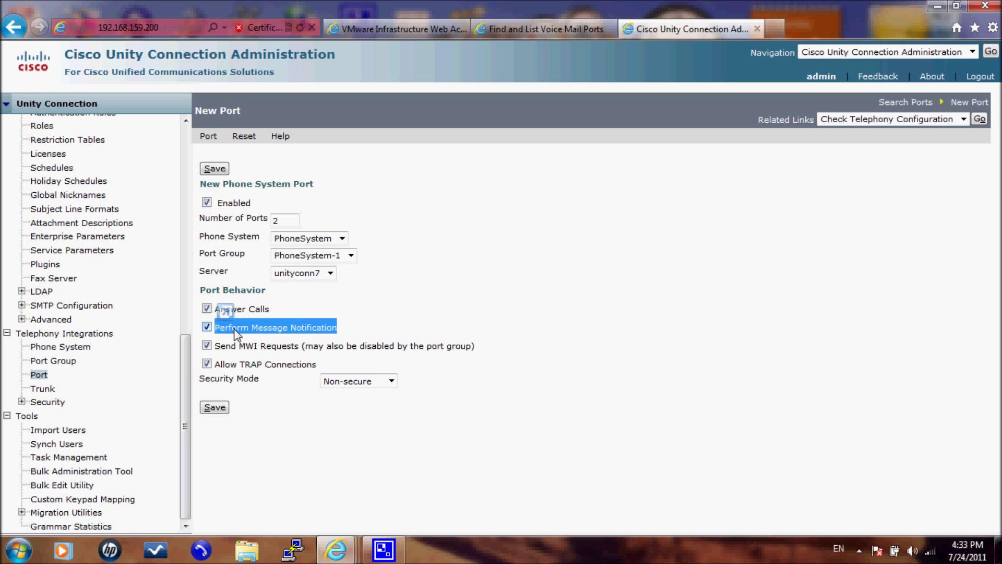
pyautogui.moveTo(215, 346); pyautogui.dragTo(476, 344)
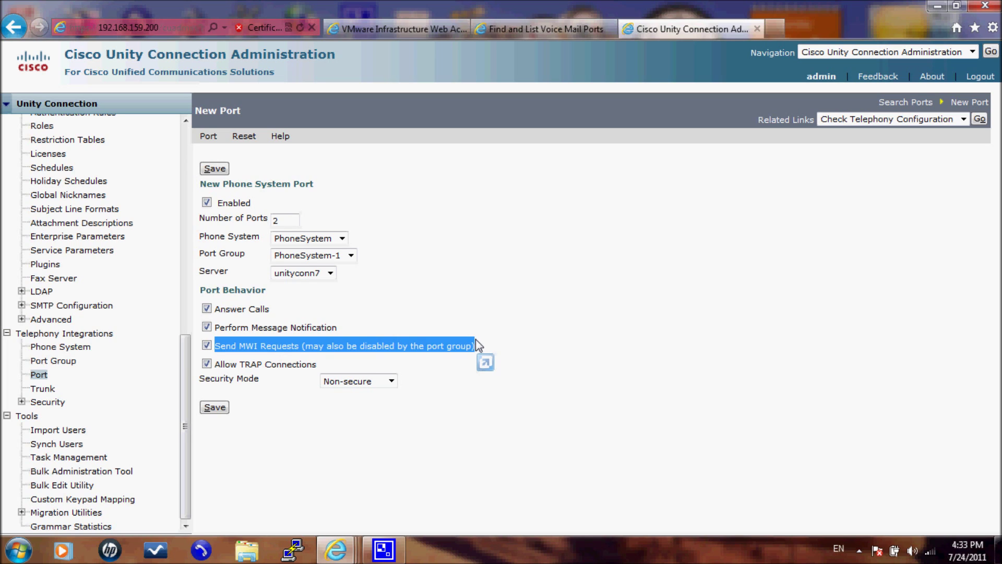
pyautogui.moveTo(333, 365); pyautogui.dragTo(232, 368)
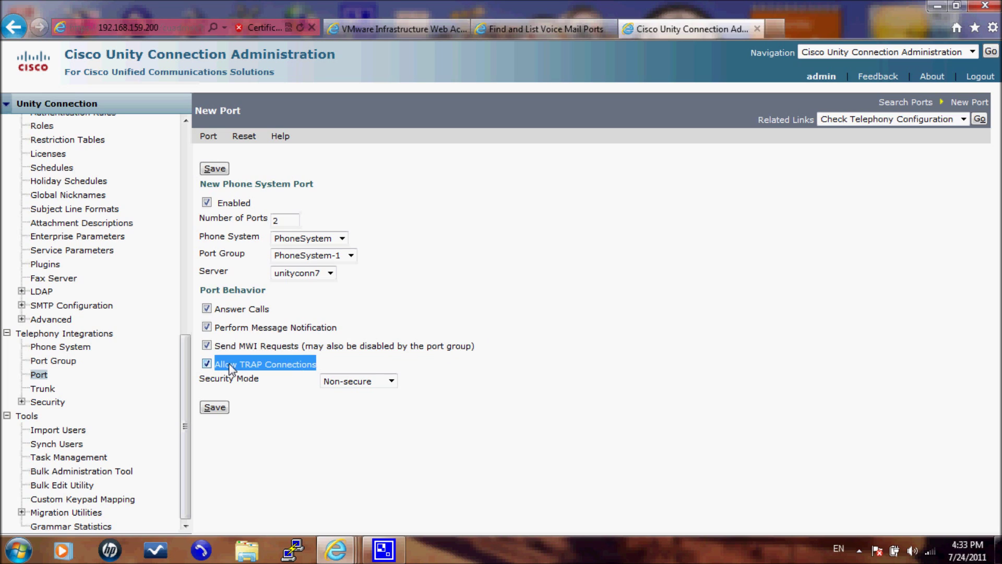
pyautogui.click(278, 358)
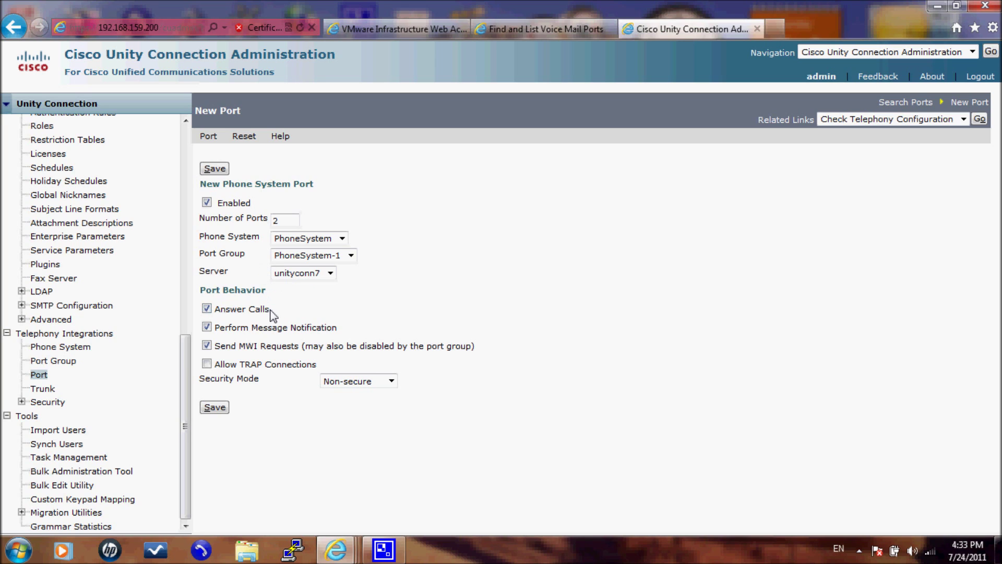
pyautogui.moveTo(271, 310)
pyautogui.mouseDown()
pyautogui.moveTo(255, 311)
pyautogui.moveTo(284, 318)
pyautogui.mouseUp()
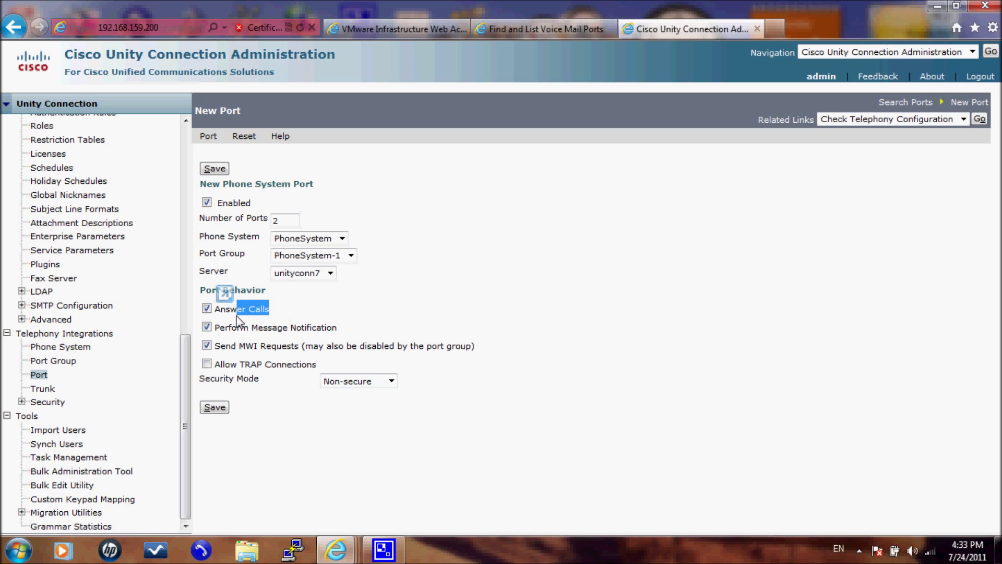
pyautogui.click(206, 364)
# Step: Leave all Port Behavior options enabled: Answer Calls, Message Notification, MWI requests and TRAP connections
pyautogui.click(209, 328)
pyautogui.click(207, 345)
pyautogui.click(206, 364)
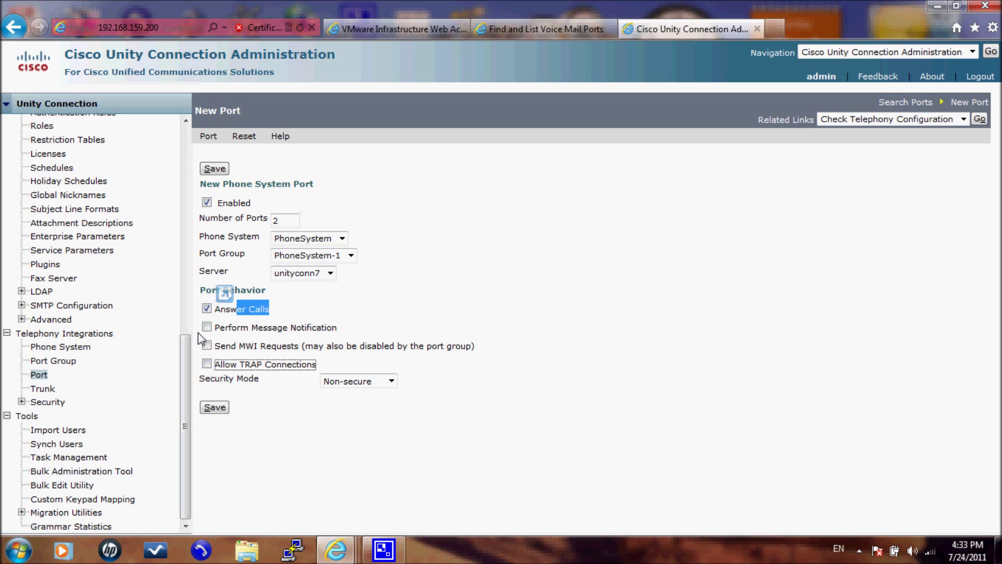
pyautogui.click(207, 308)
pyautogui.click(207, 326)
pyautogui.click(207, 345)
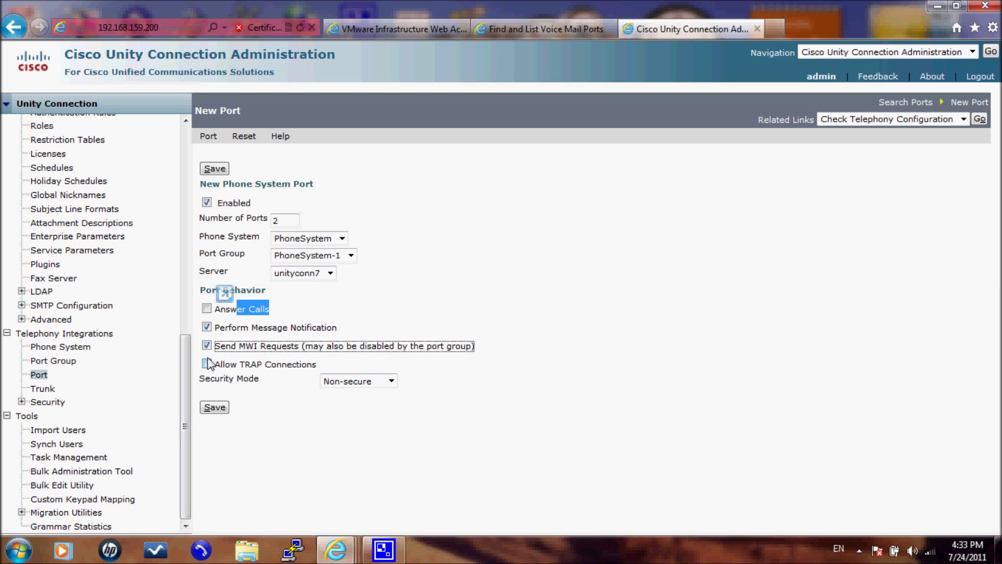
pyautogui.click(207, 364)
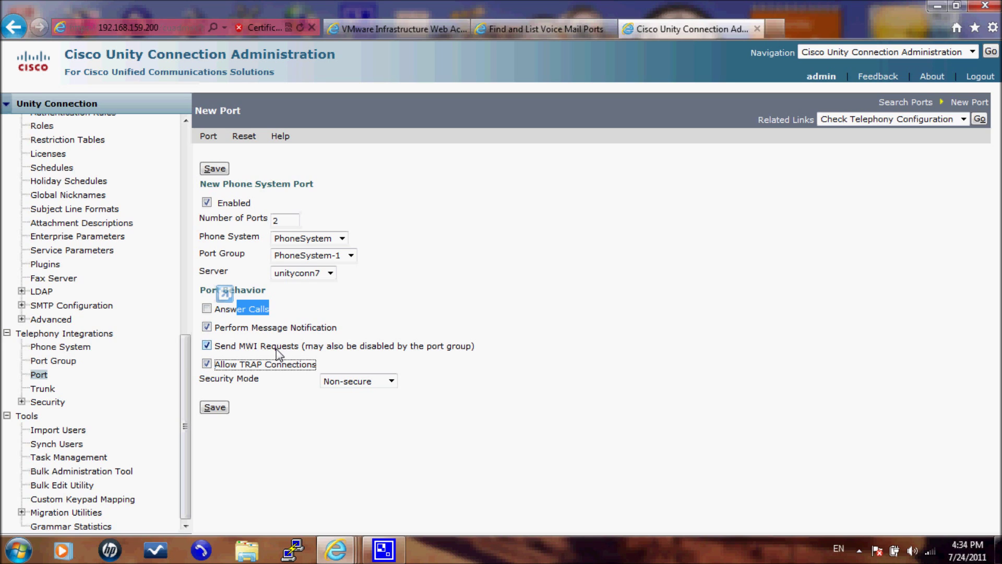
pyautogui.click(211, 309)
# Step: Save the settings to create ports PhoneSystem-1-001 and PhoneSystem-1-002 and show the port list
pyautogui.click(215, 407)
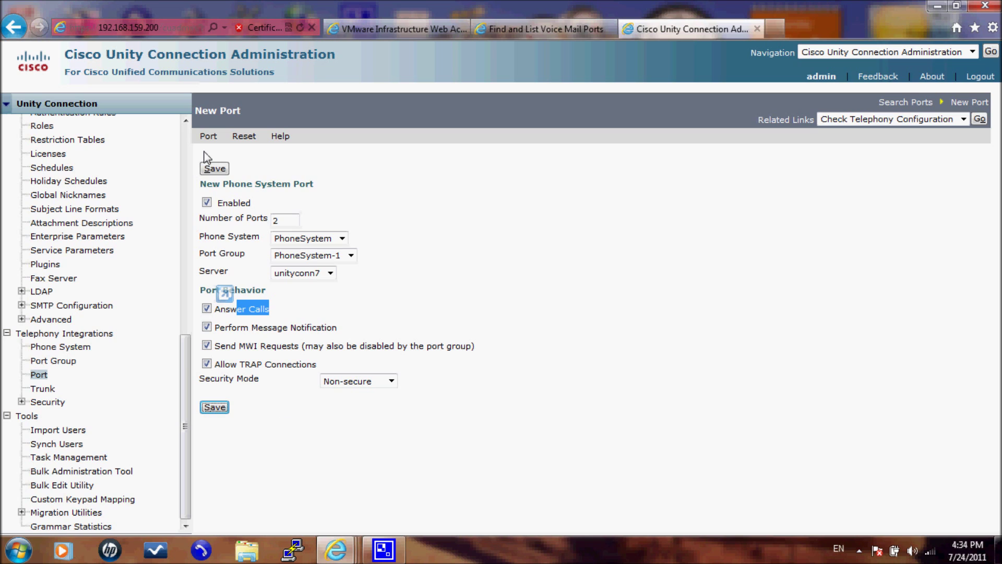
pyautogui.moveTo(205, 140)
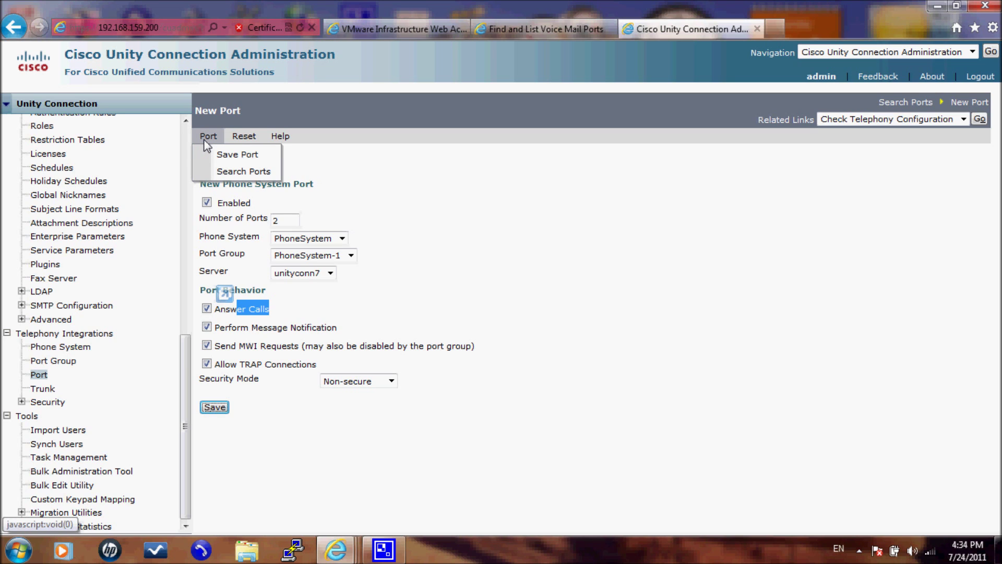
pyautogui.click(237, 154)
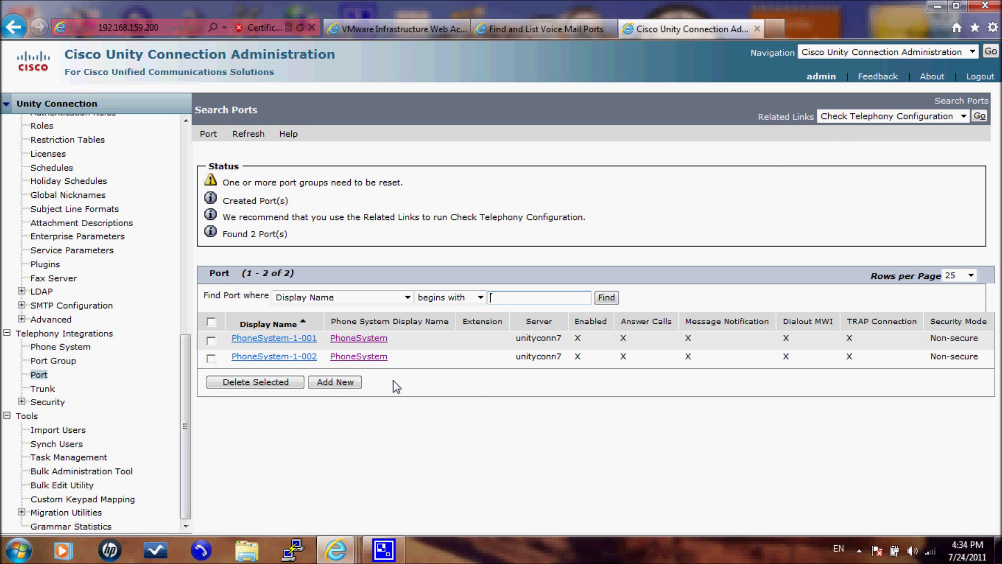
pyautogui.click(204, 133)
pyautogui.click(860, 119)
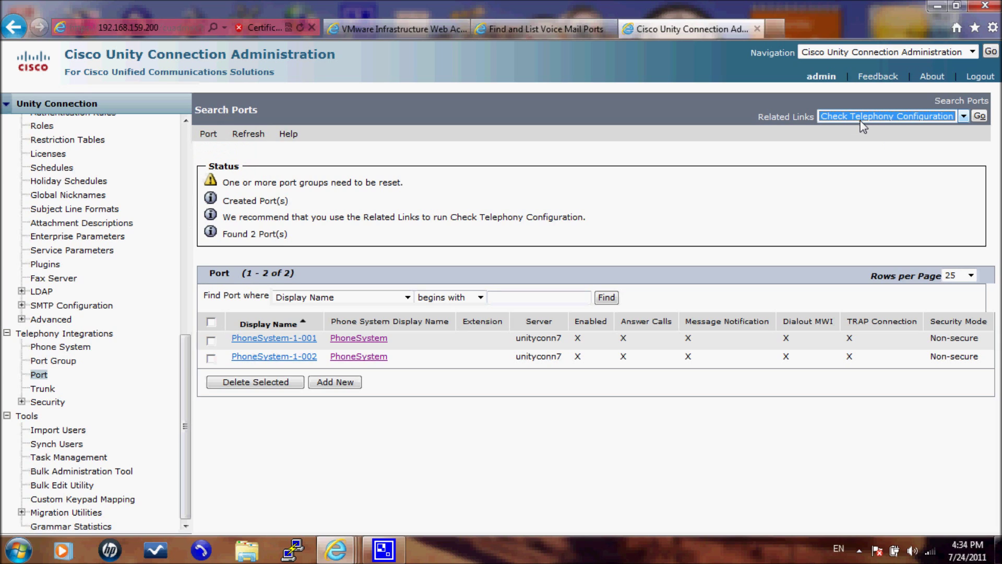
pyautogui.click(979, 117)
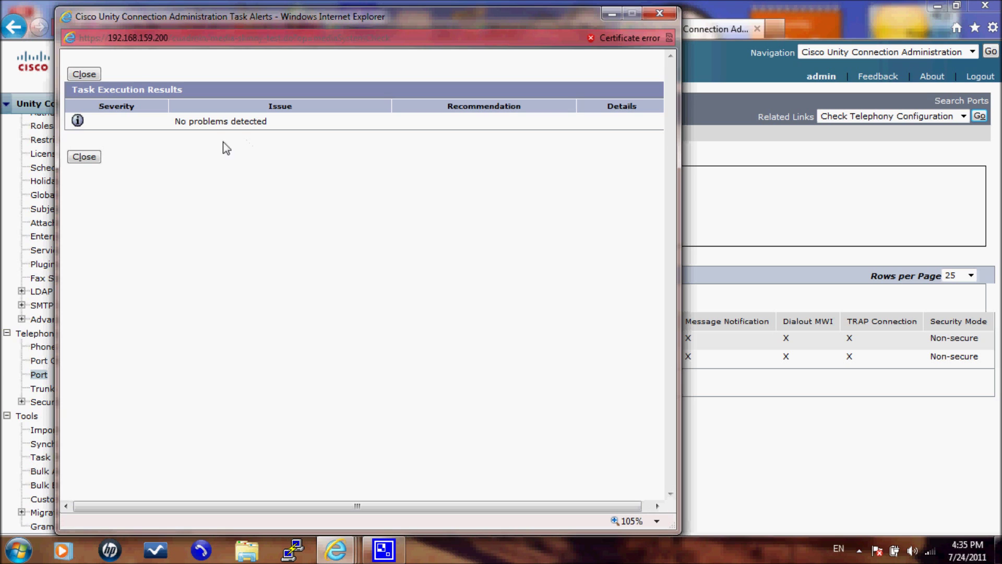
pyautogui.click(84, 156)
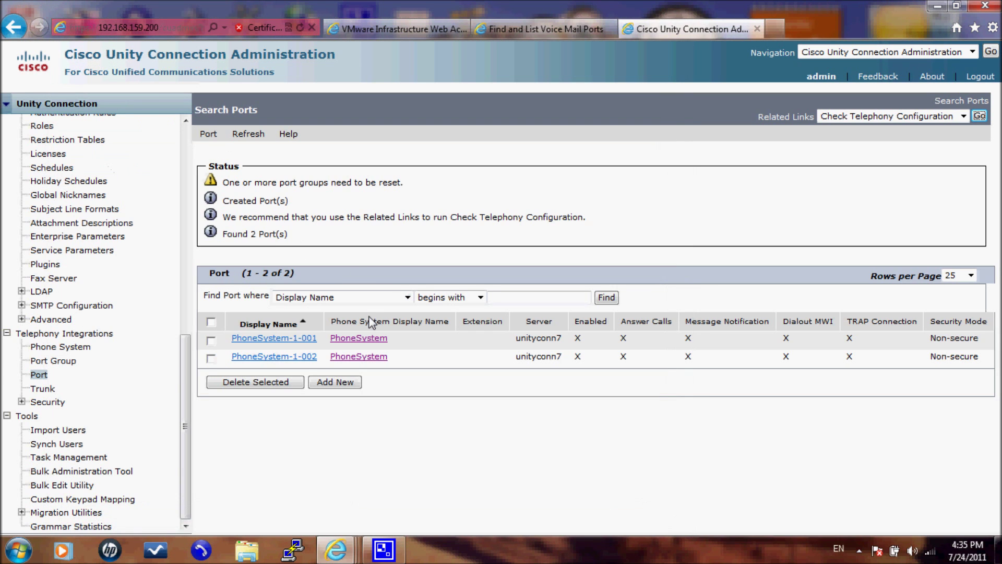
# Step: Run Test Port on PhoneSystem-1-001: it registers with 192.168.159.10 but cannot reach 192.168.159.20
pyautogui.click(275, 338)
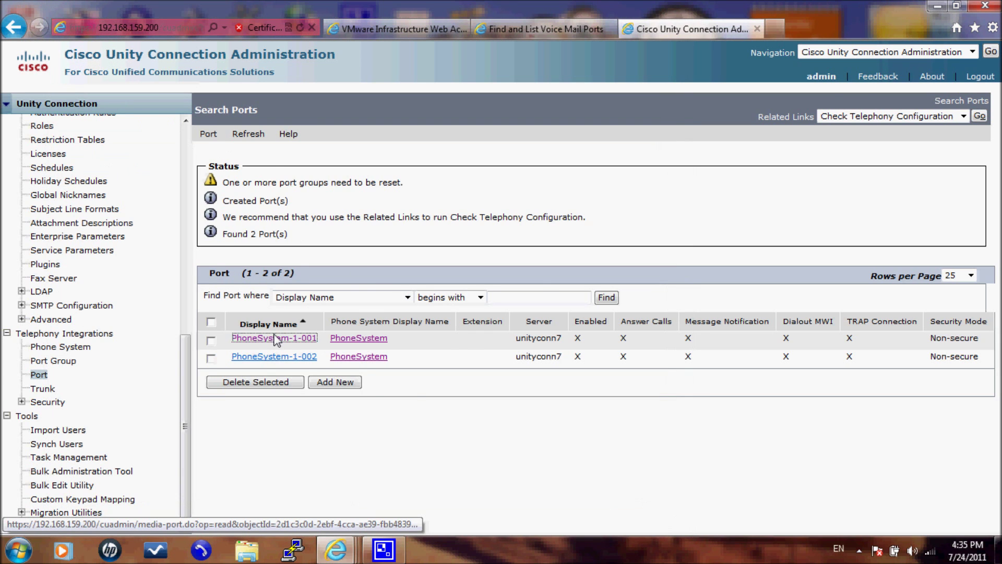
pyautogui.click(831, 120)
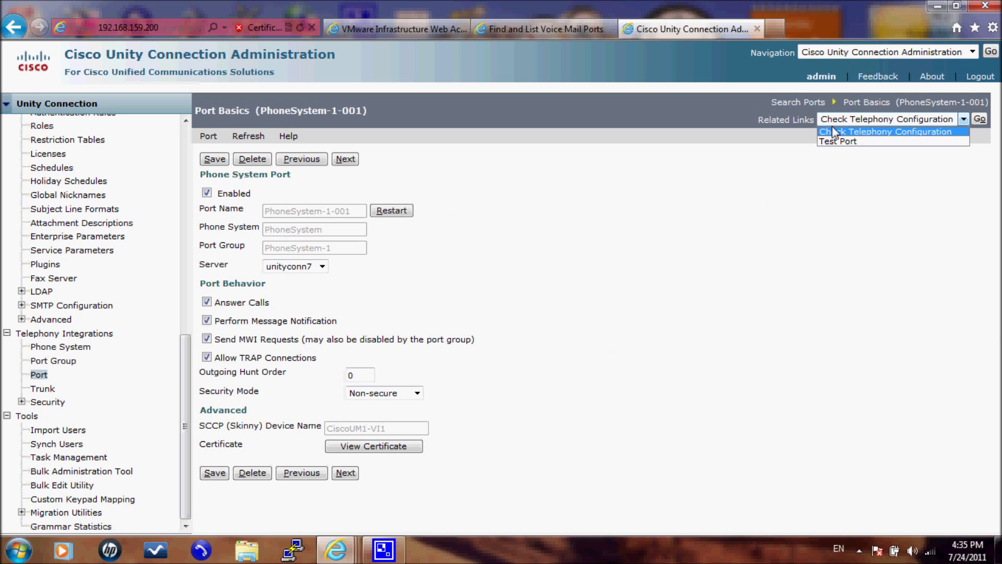
pyautogui.click(841, 141)
pyautogui.click(980, 120)
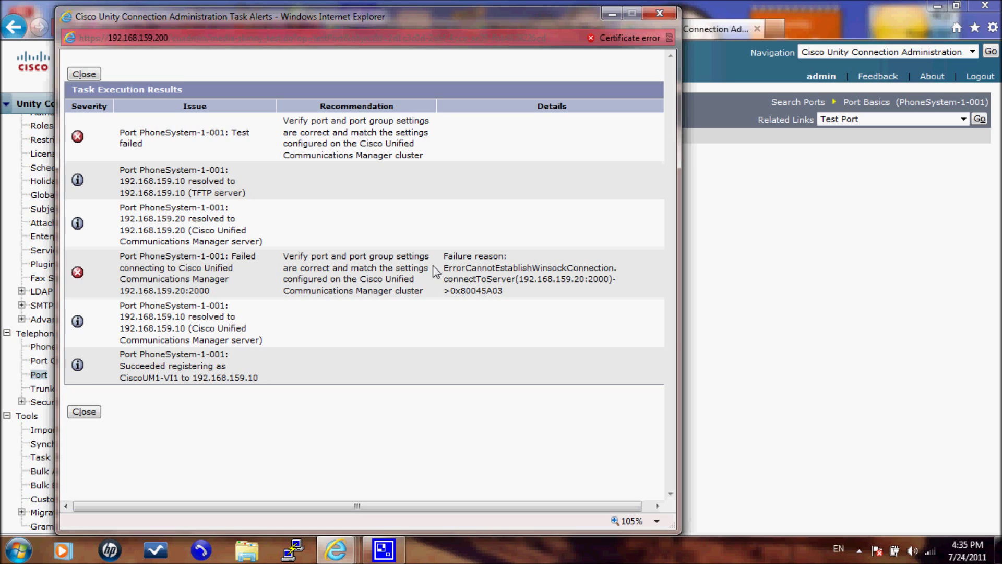
pyautogui.moveTo(460, 270); pyautogui.dragTo(573, 270)
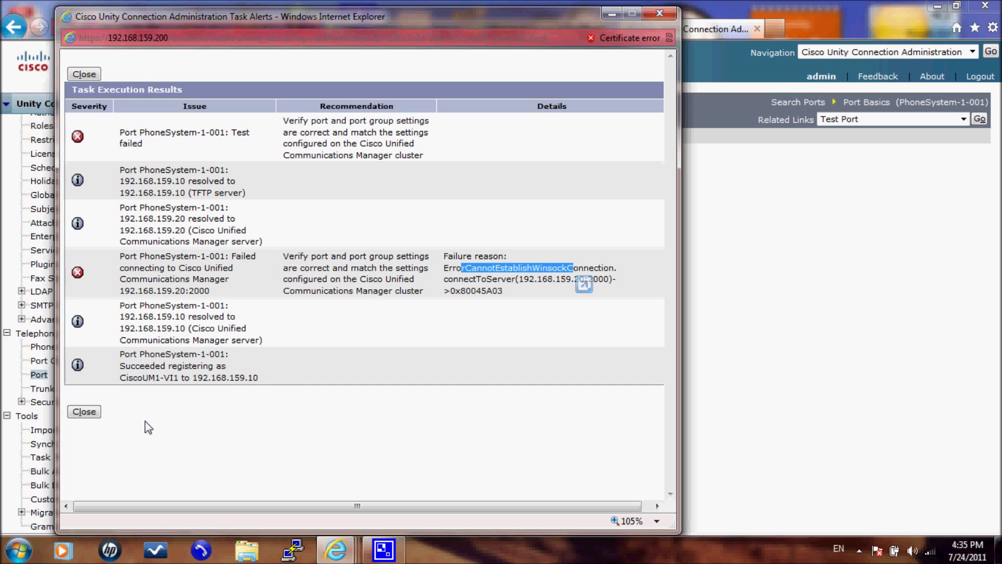
pyautogui.click(83, 412)
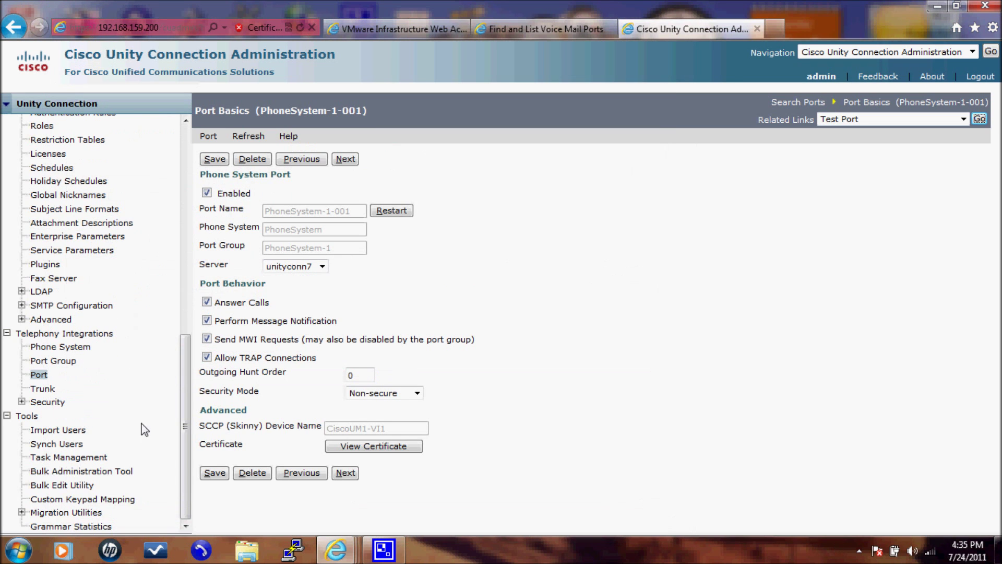
# Step: Open the PhoneSystem-1 port group from the Port Group list and reset it
pyautogui.click(46, 365)
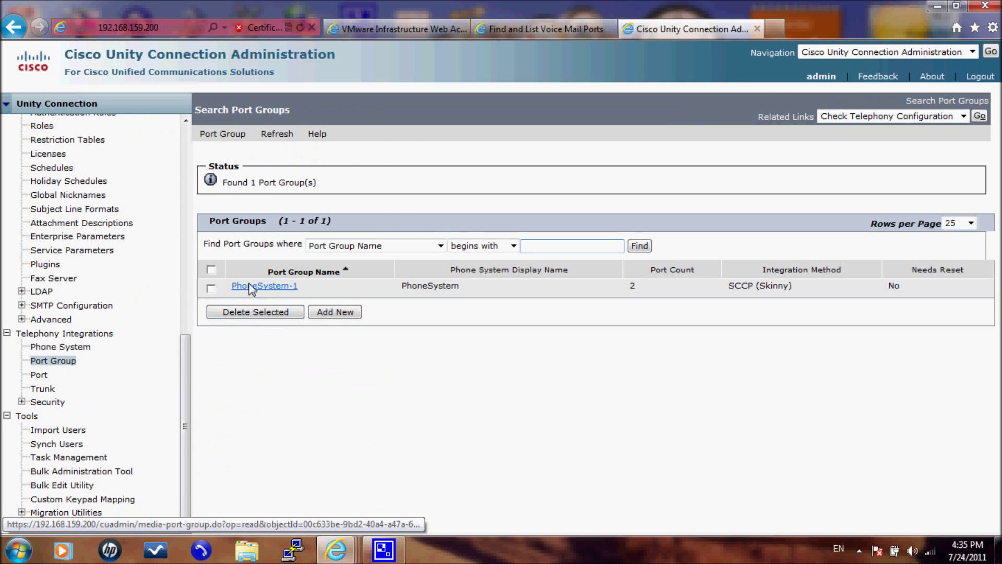
pyautogui.click(249, 287)
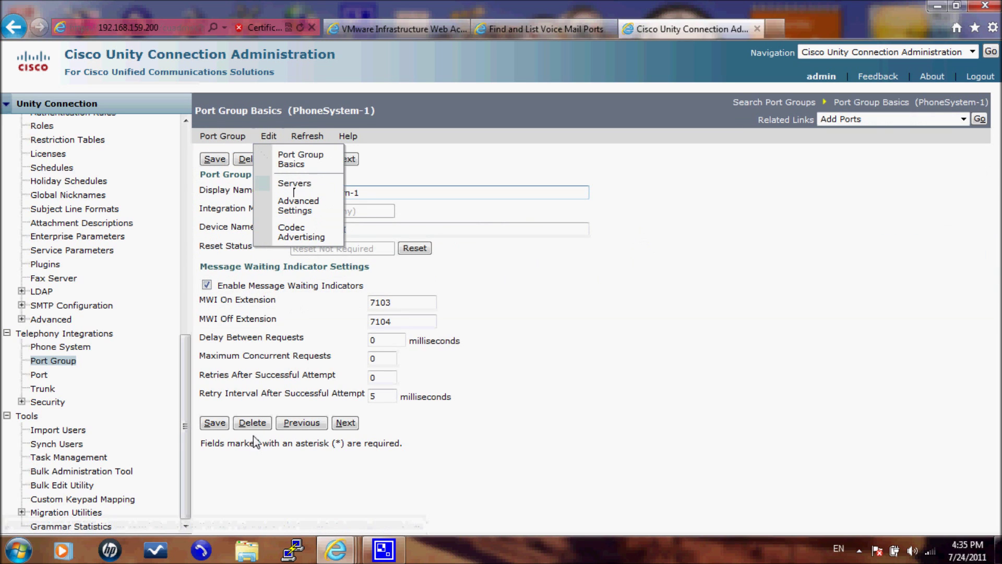
pyautogui.click(408, 249)
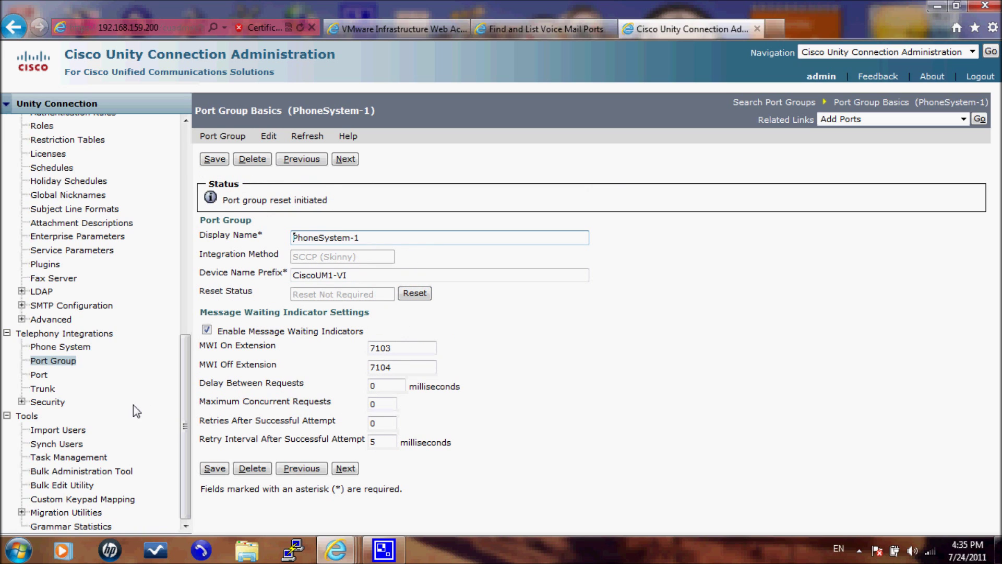
# Step: Rerun Test Port on PhoneSystem-1-001 after the reset; it still fails reaching 192.168.159.20:2000
pyautogui.click(42, 379)
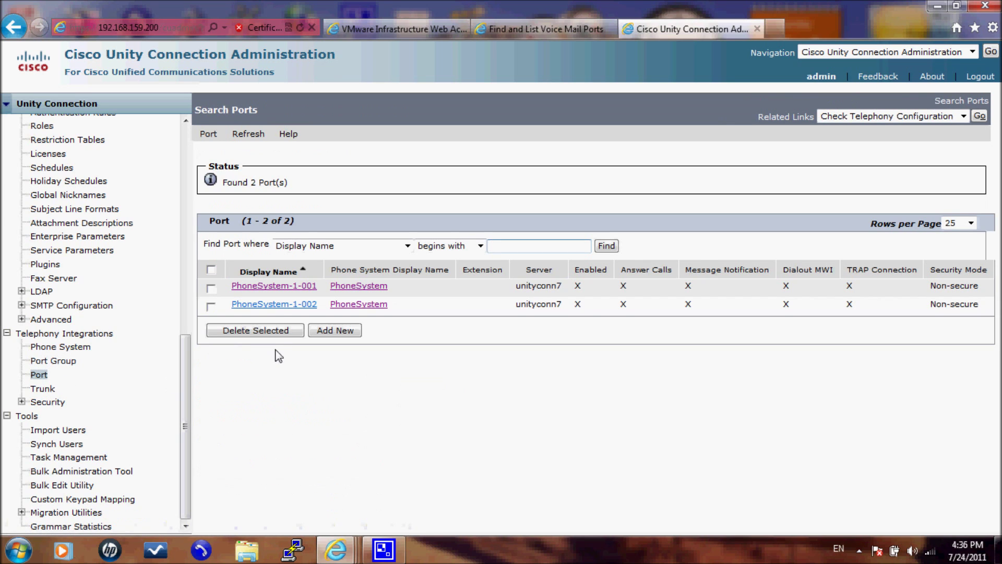
pyautogui.click(277, 286)
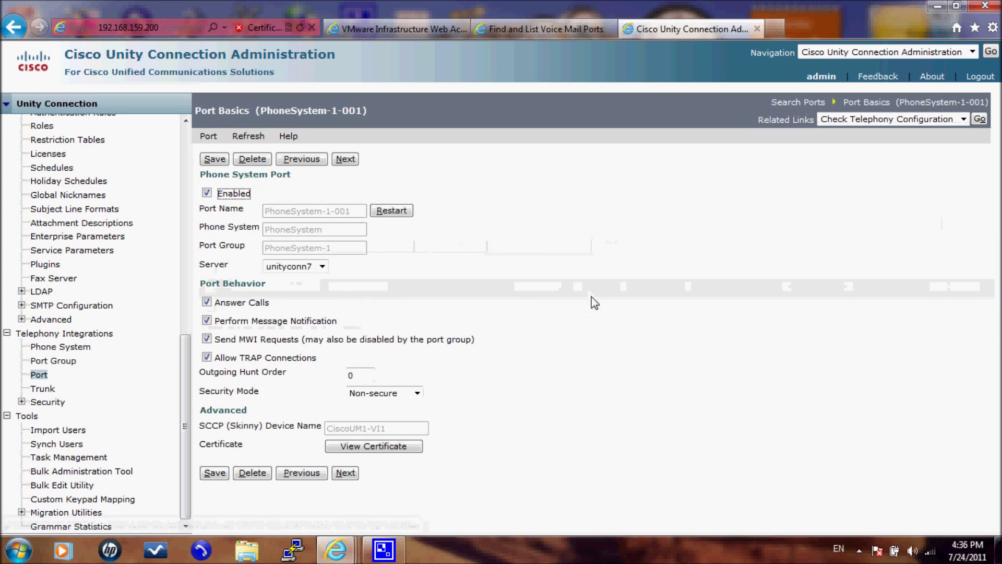
pyautogui.click(934, 120)
pyautogui.click(873, 145)
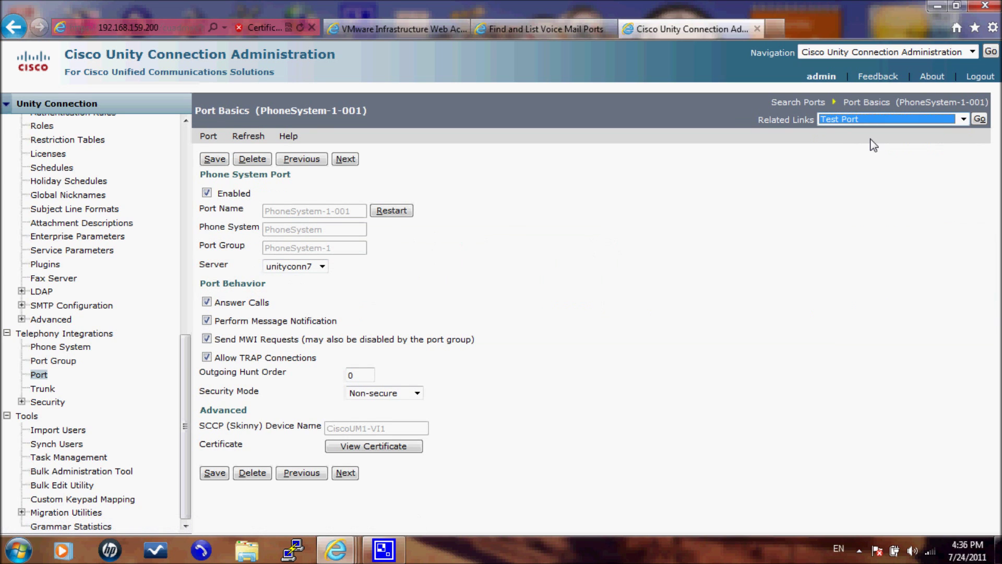
pyautogui.click(979, 120)
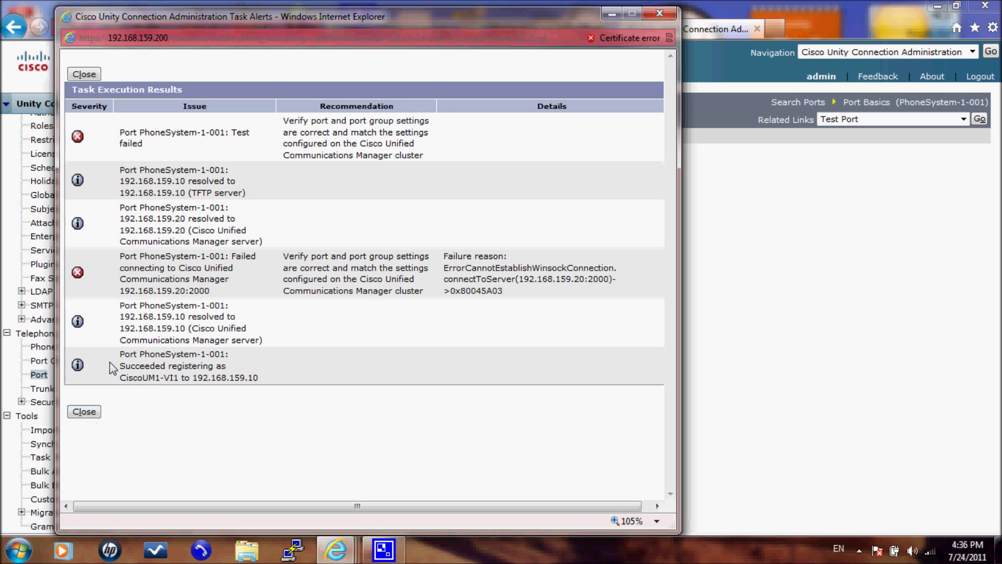
# Step: Review the results showing CiscoUM1-VI1 registered to 192.168.159.10, close them, and switch to CUCM's port list
pyautogui.moveTo(119, 291); pyautogui.dragTo(162, 337)
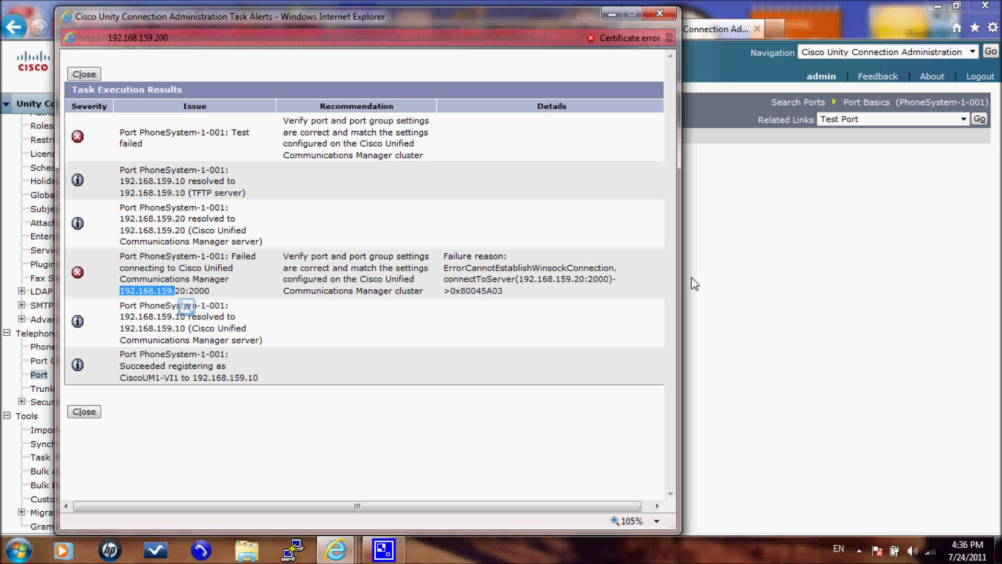
pyautogui.click(613, 14)
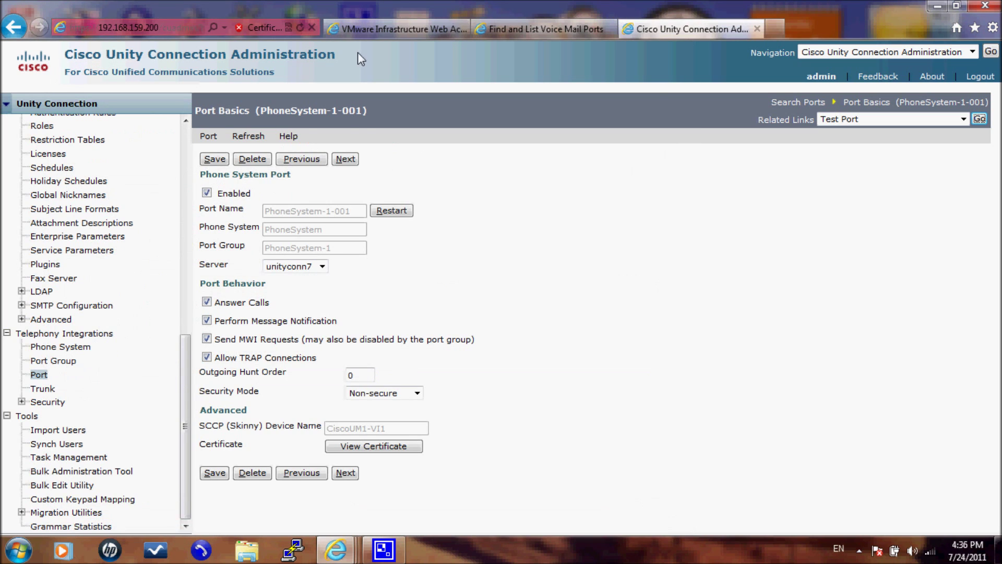
pyautogui.click(362, 28)
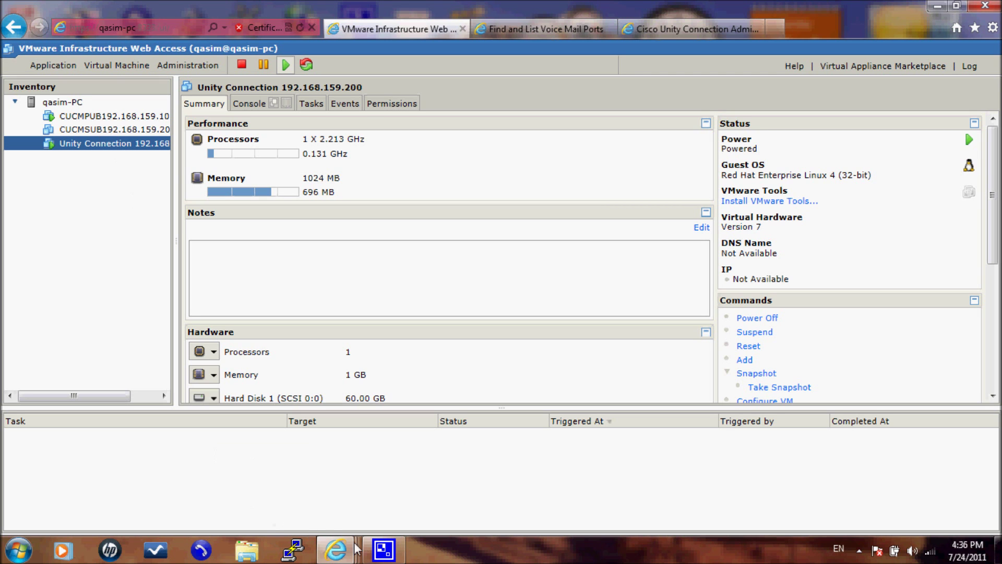
pyautogui.moveTo(354, 552)
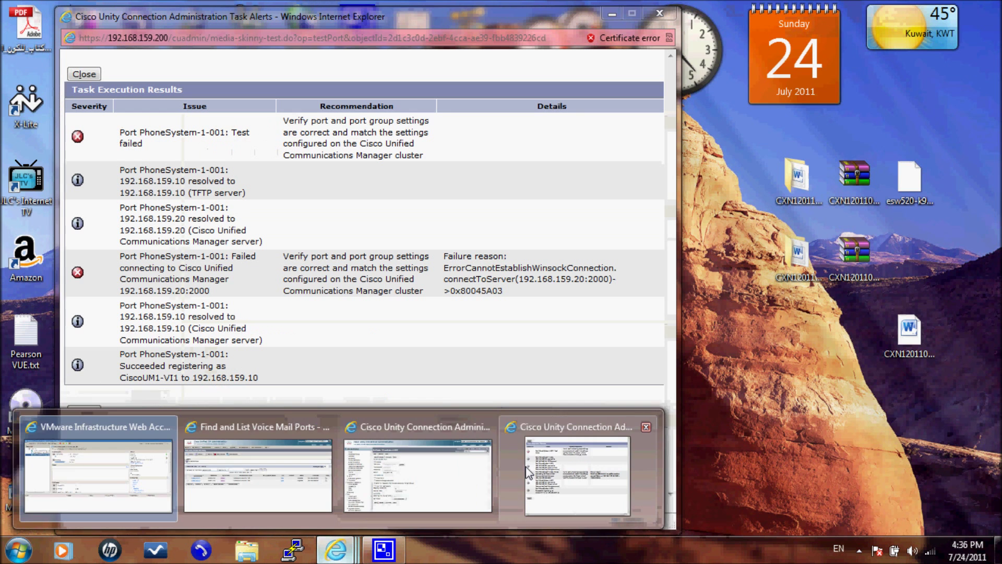
pyautogui.click(424, 470)
pyautogui.moveTo(121, 309); pyautogui.dragTo(185, 326)
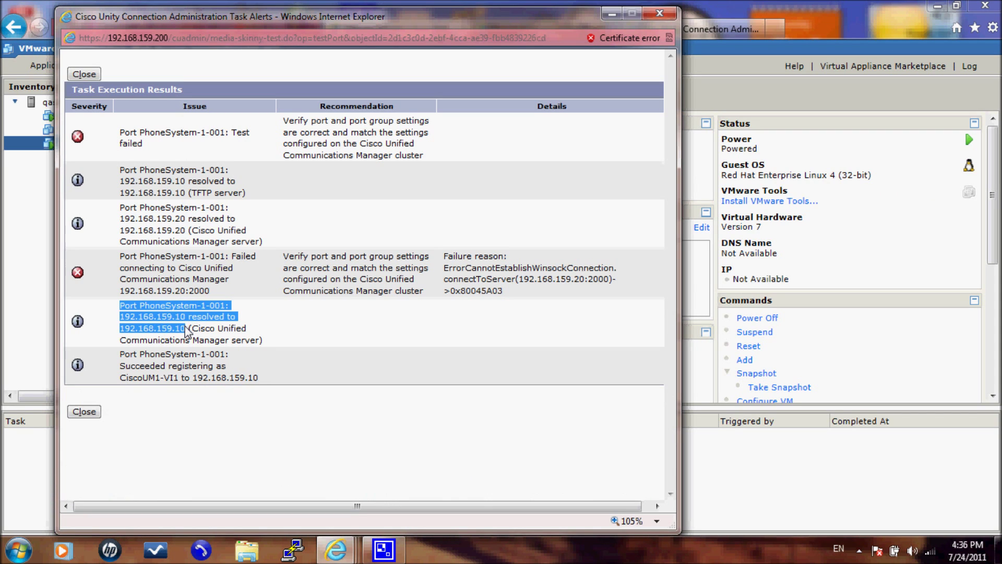
pyautogui.click(85, 411)
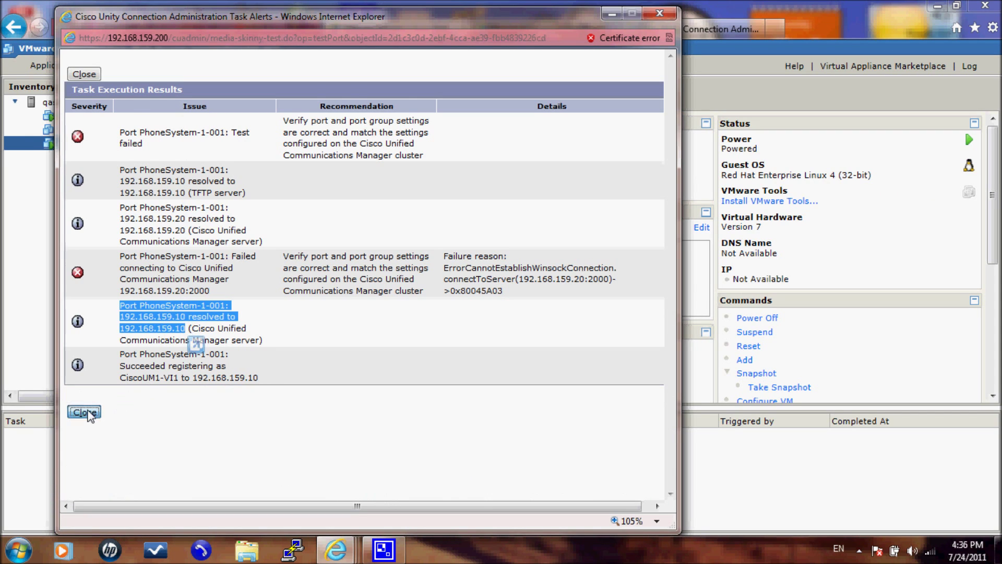
pyautogui.click(519, 29)
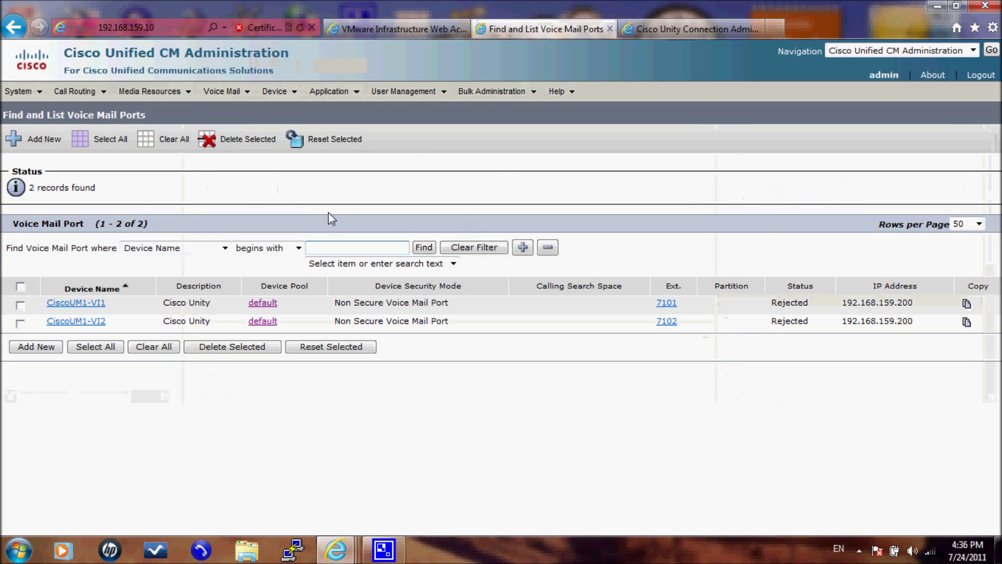
# Step: Refresh Cisco Voice Mail Port list and confirm both ports show Registered with 192.168.159.10
pyautogui.click(222, 91)
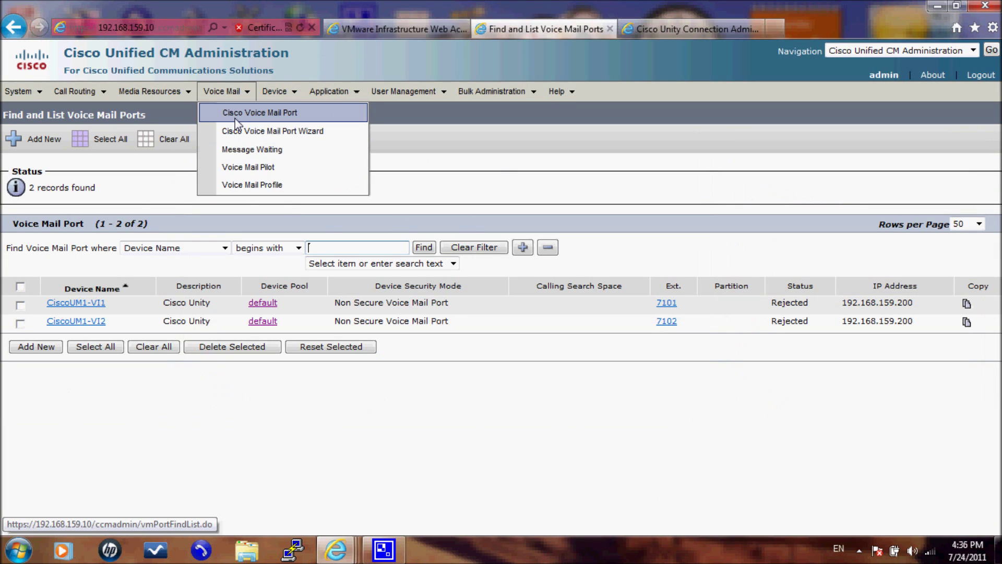
pyautogui.click(235, 118)
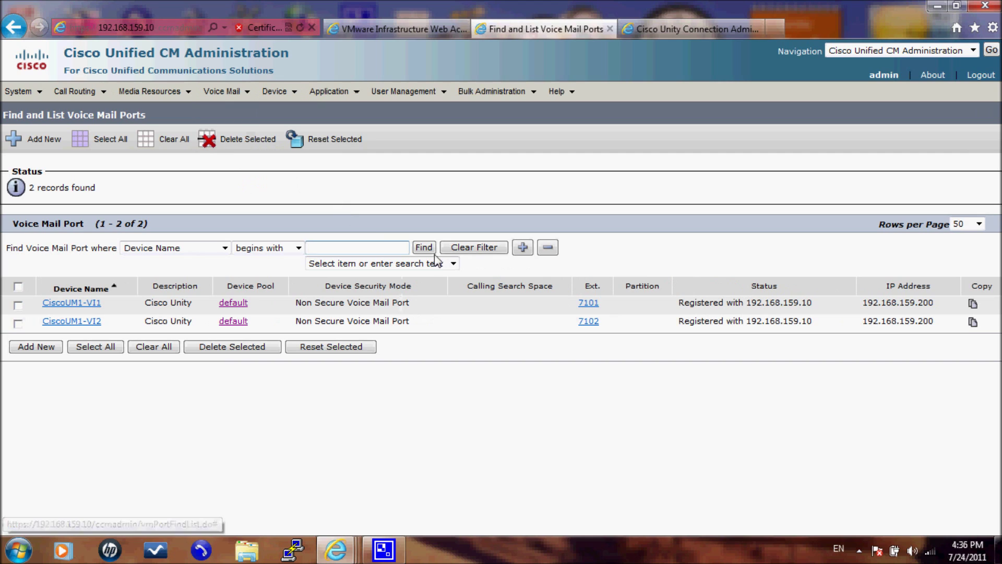
pyautogui.moveTo(670, 309); pyautogui.dragTo(809, 307)
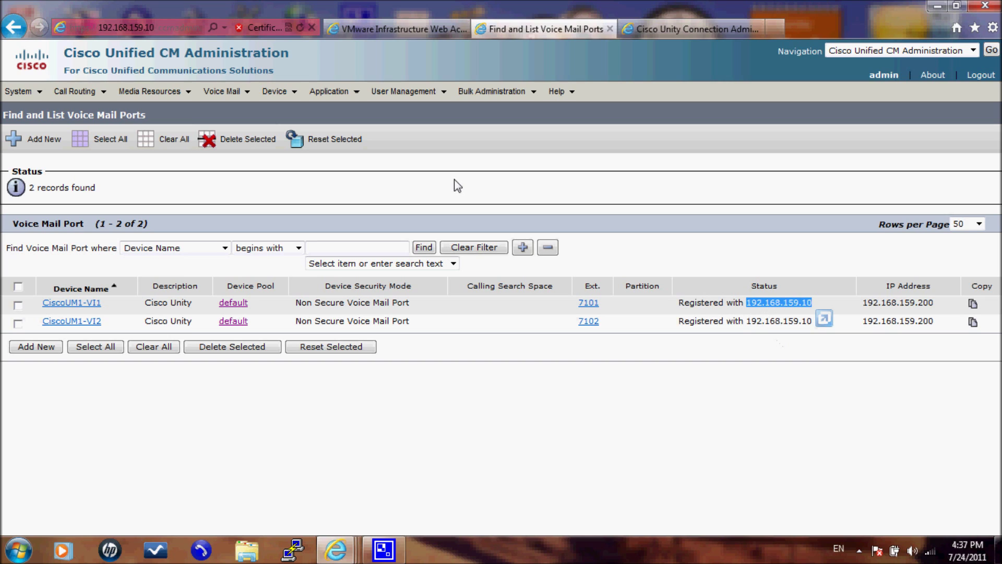
pyautogui.moveTo(892, 301); pyautogui.dragTo(918, 327)
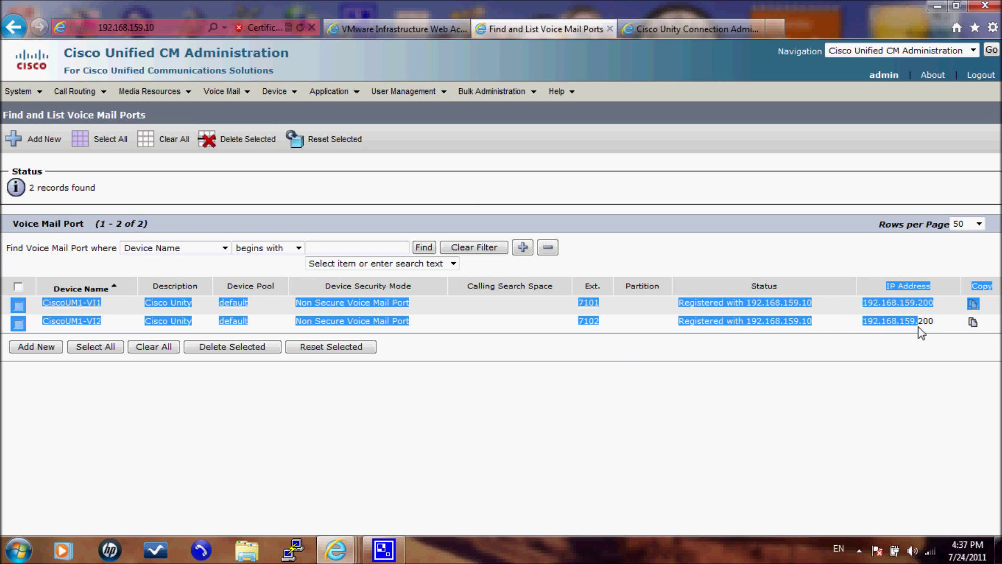
pyautogui.click(919, 326)
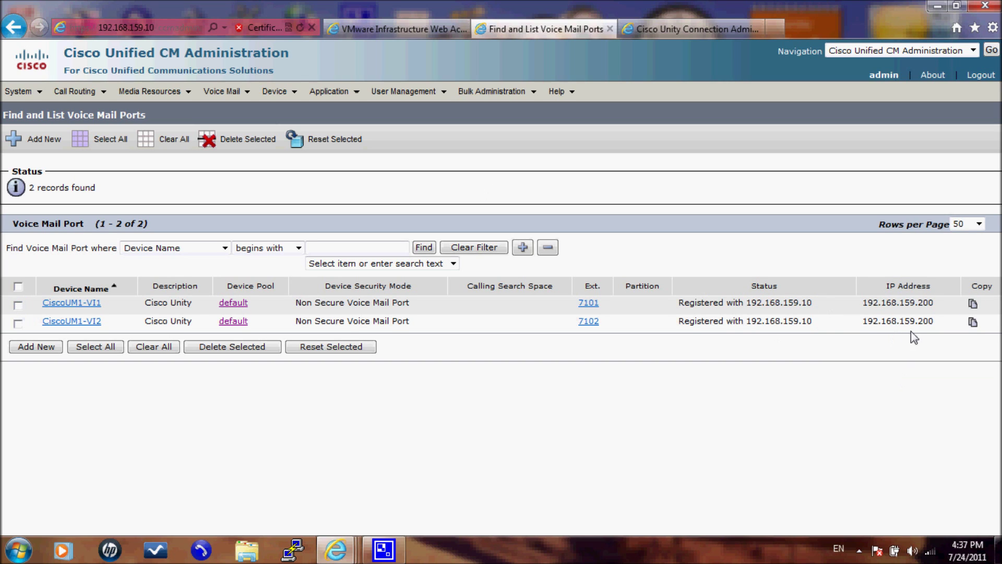
# Step: Look over the Unity Connection, port list and VM inventory windows, then minimize the browser
pyautogui.click(713, 27)
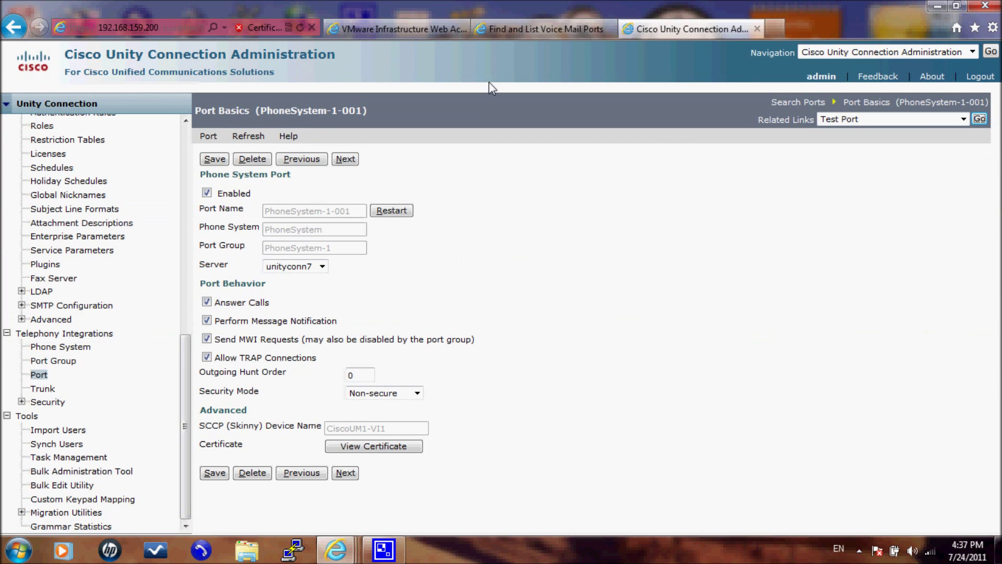
pyautogui.click(507, 30)
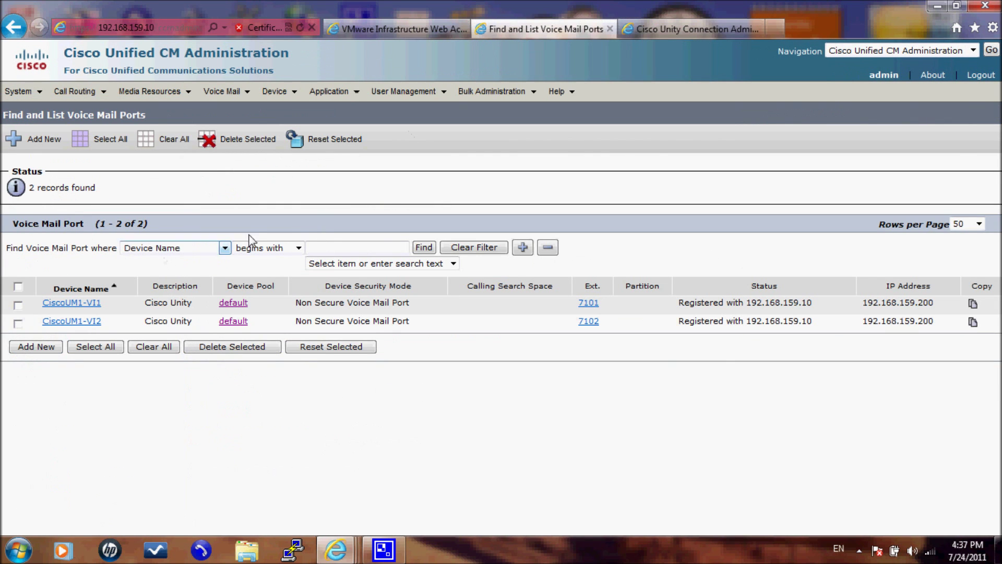
pyautogui.click(370, 29)
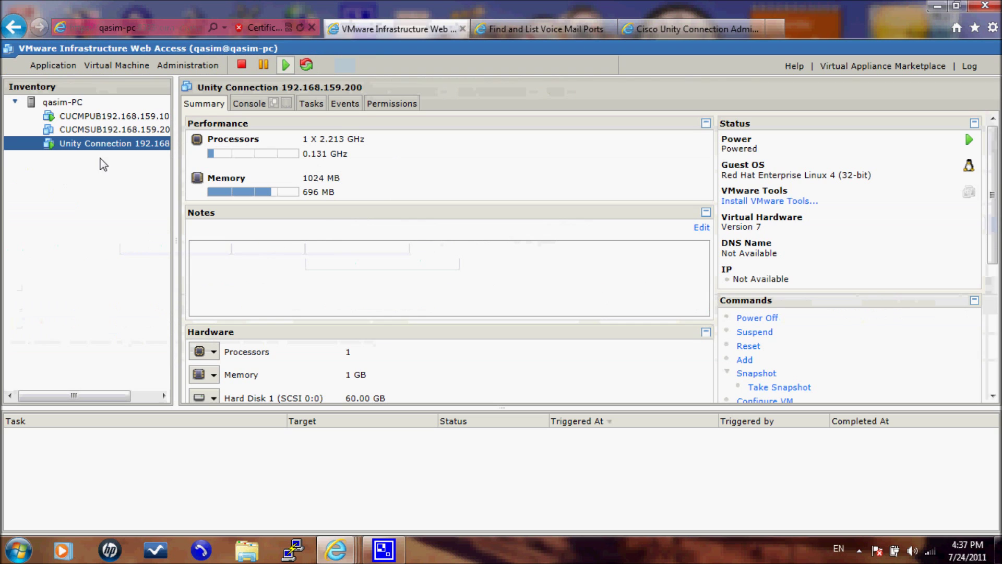
pyautogui.click(659, 31)
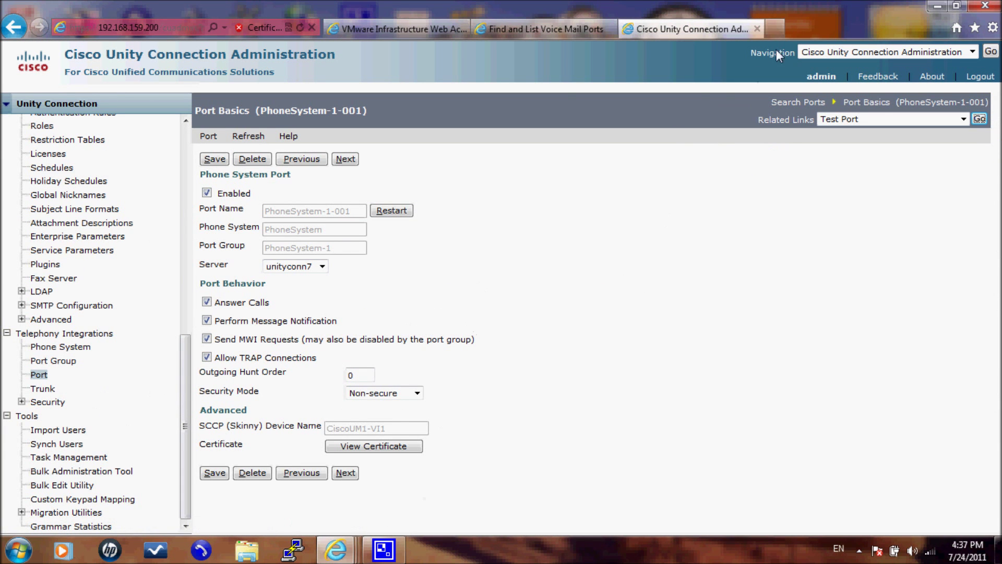
pyautogui.click(929, 8)
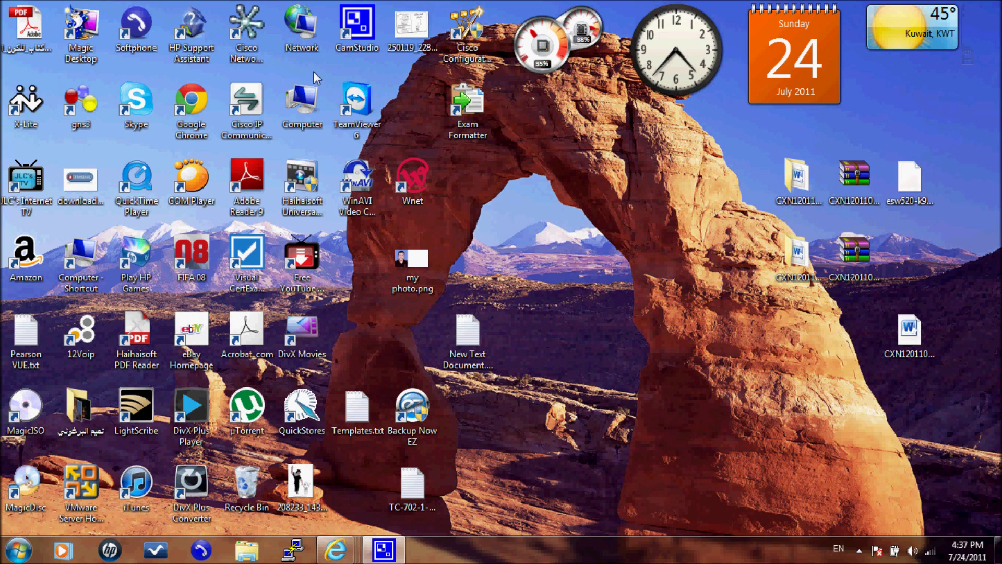
# Step: Launch the Softphone from its desktop shortcut, raise the volume, and decline registering the software
pyautogui.click(137, 26)
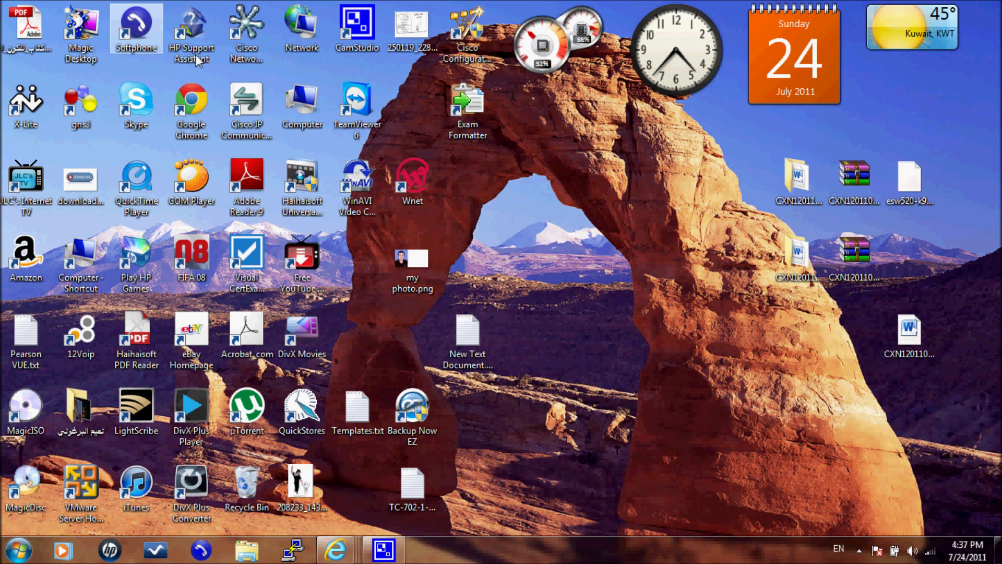
pyautogui.click(588, 239)
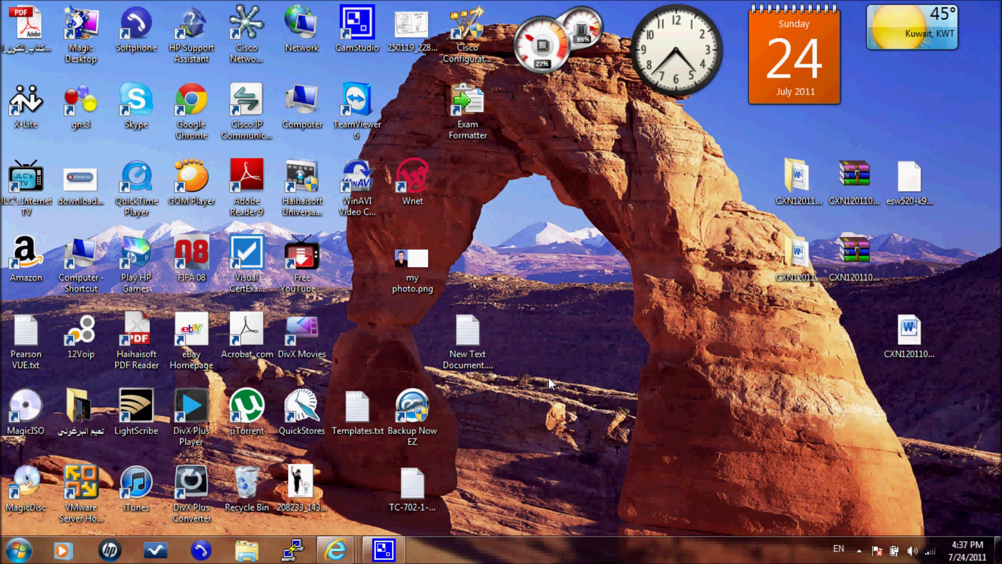
pyautogui.press('XF86AudioRaiseVolume')
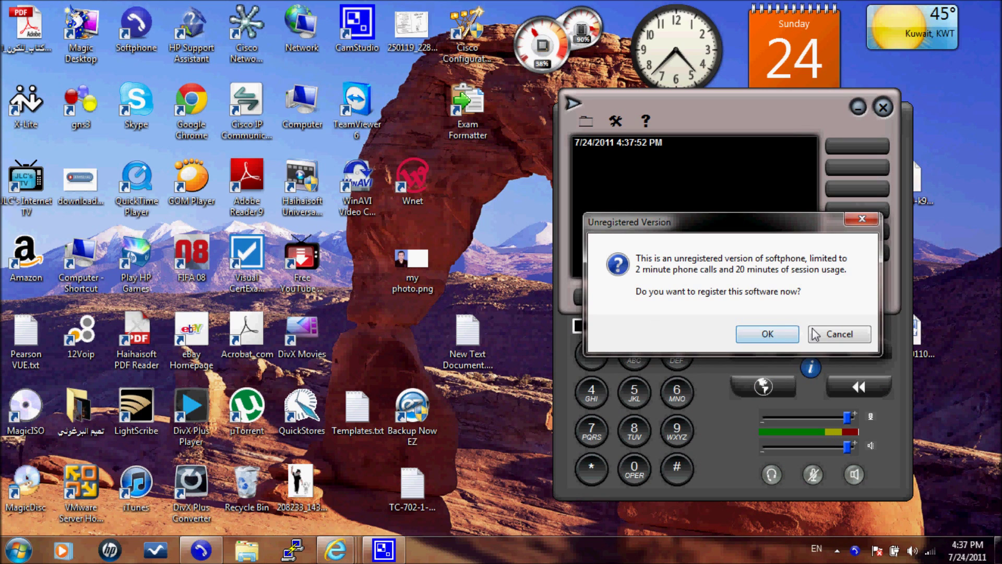
pyautogui.click(819, 334)
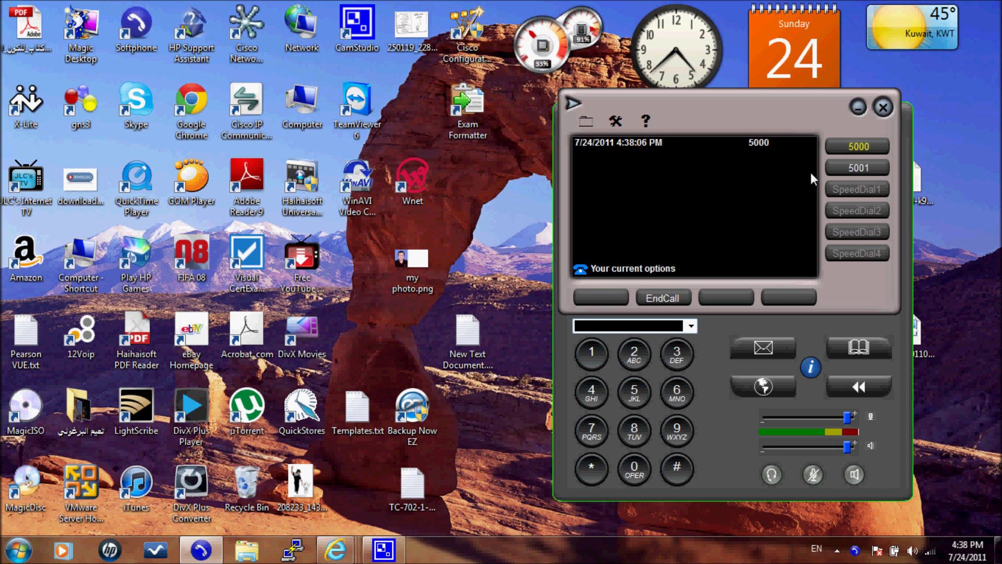
# Step: Call voicemail from line 5000, reach 7100 (VoiceMail), hang up, and bring back the port list
pyautogui.click(768, 345)
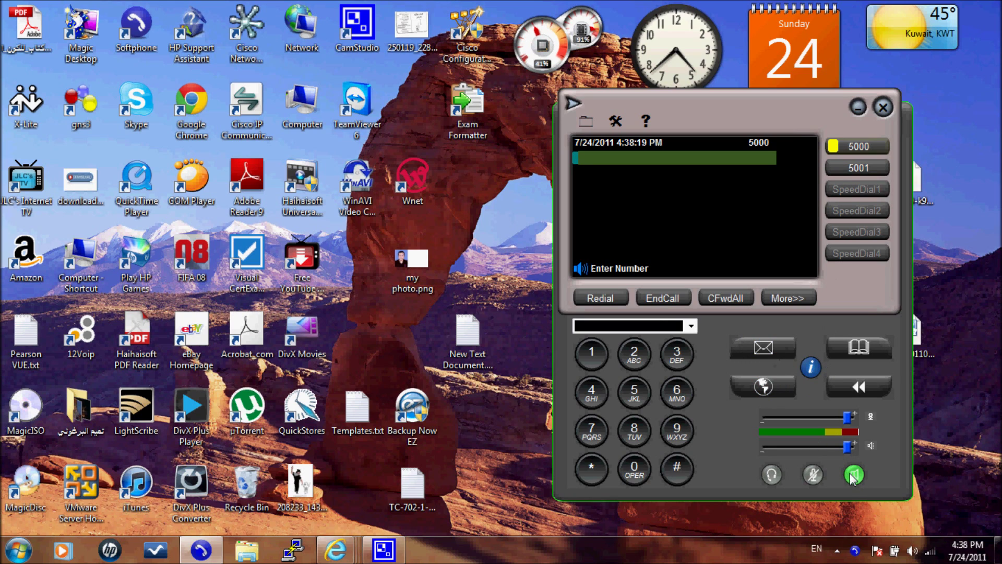
pyautogui.click(775, 353)
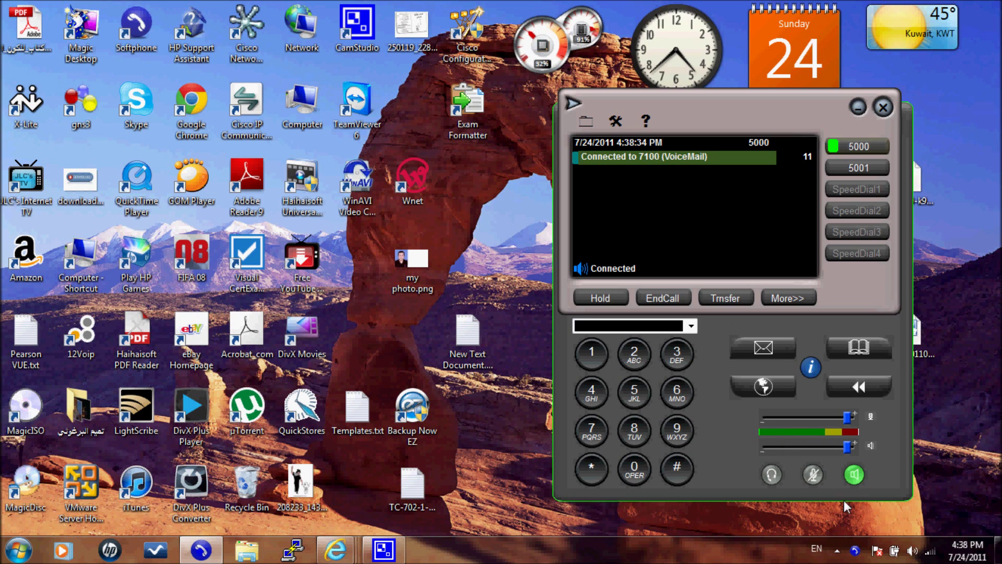
pyautogui.click(852, 476)
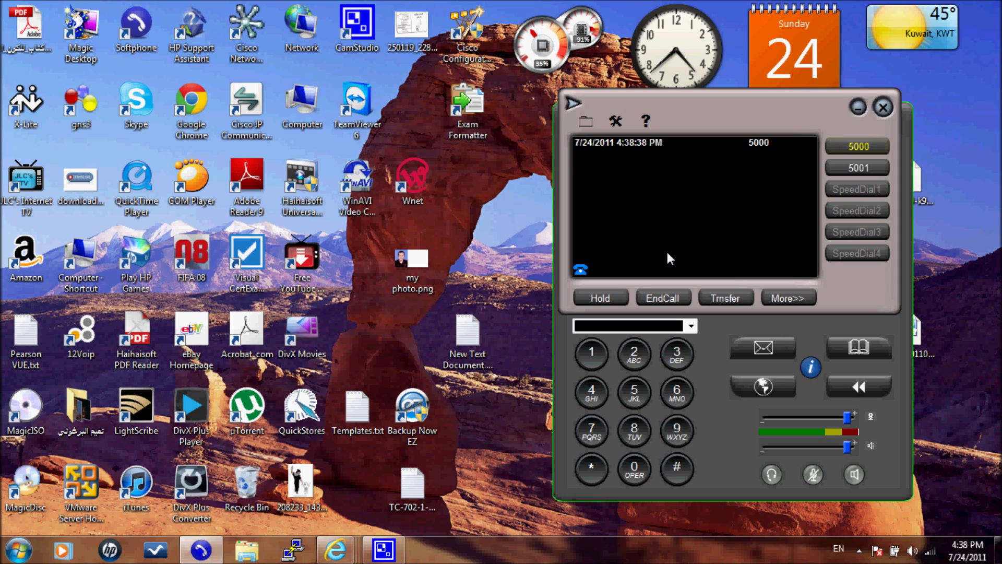
pyautogui.click(335, 549)
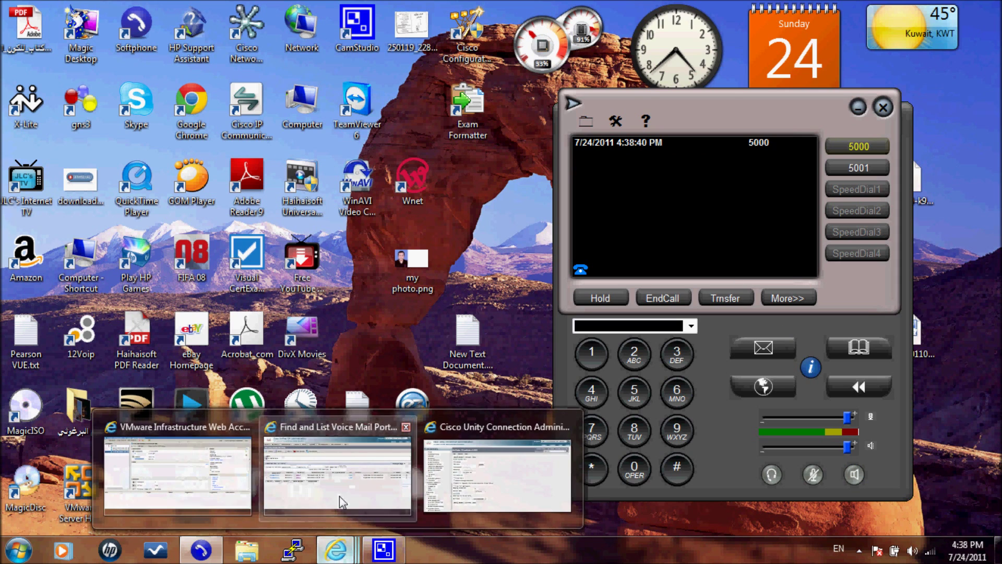
pyautogui.click(341, 503)
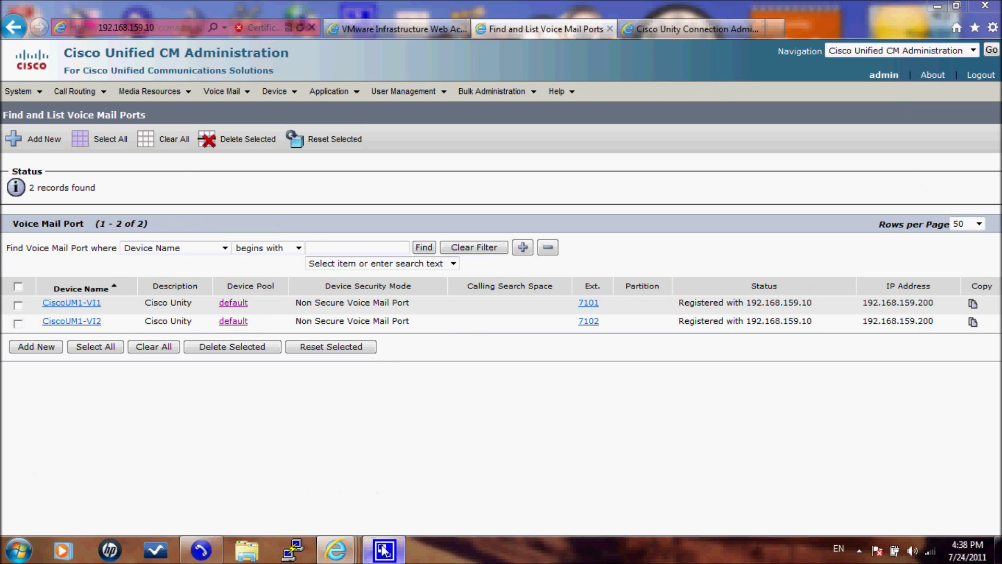
# Step: Show Unity Connection's PhoneSystem-1-001 Port Basics page with the Softphone window restored on top
pyautogui.click(205, 549)
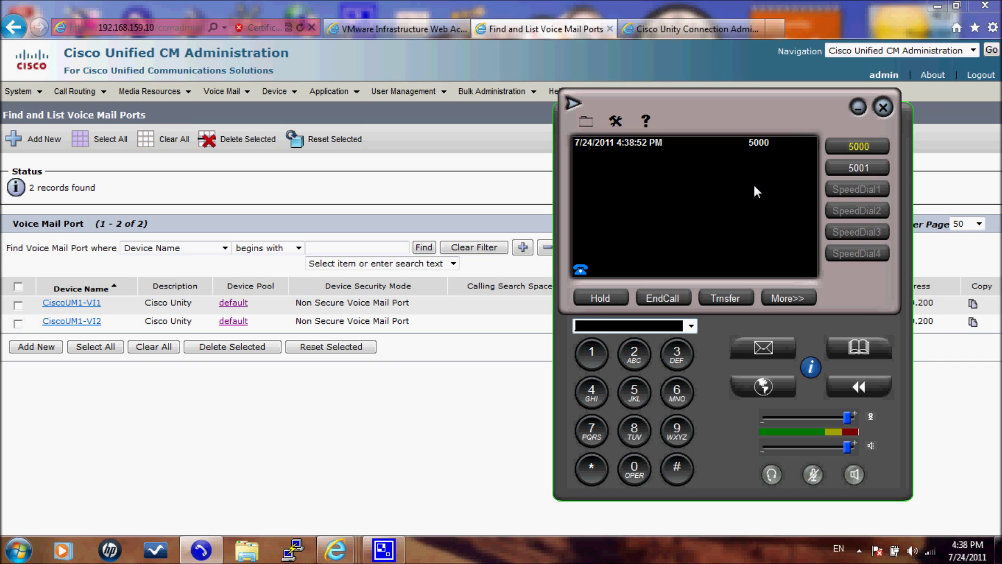
pyautogui.click(719, 30)
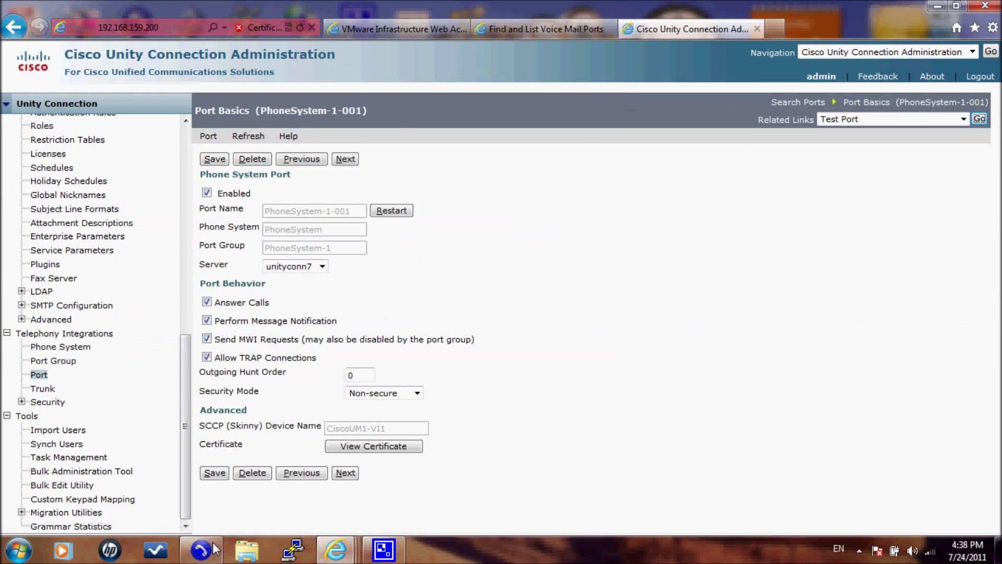
pyautogui.moveTo(220, 549)
pyautogui.click(254, 424)
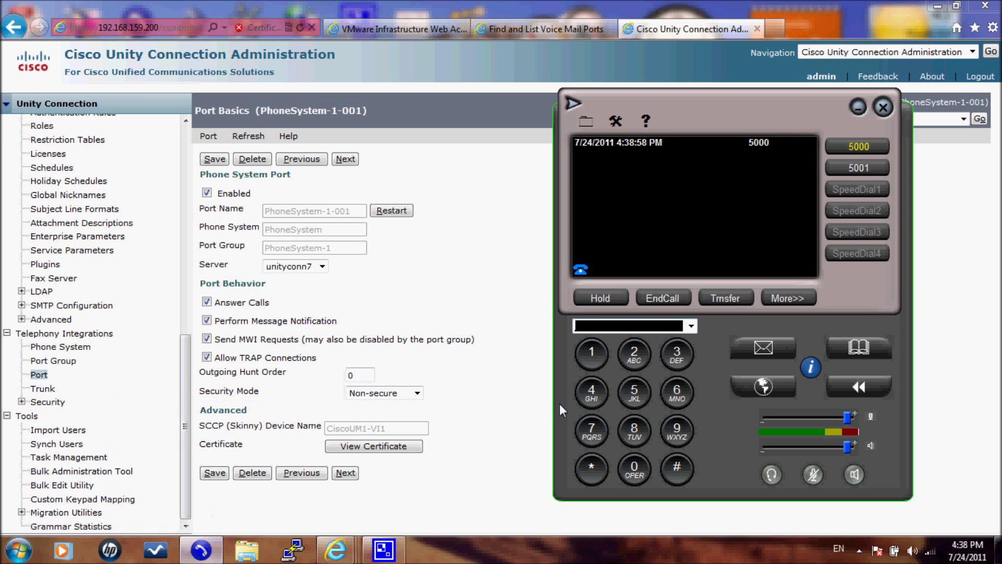